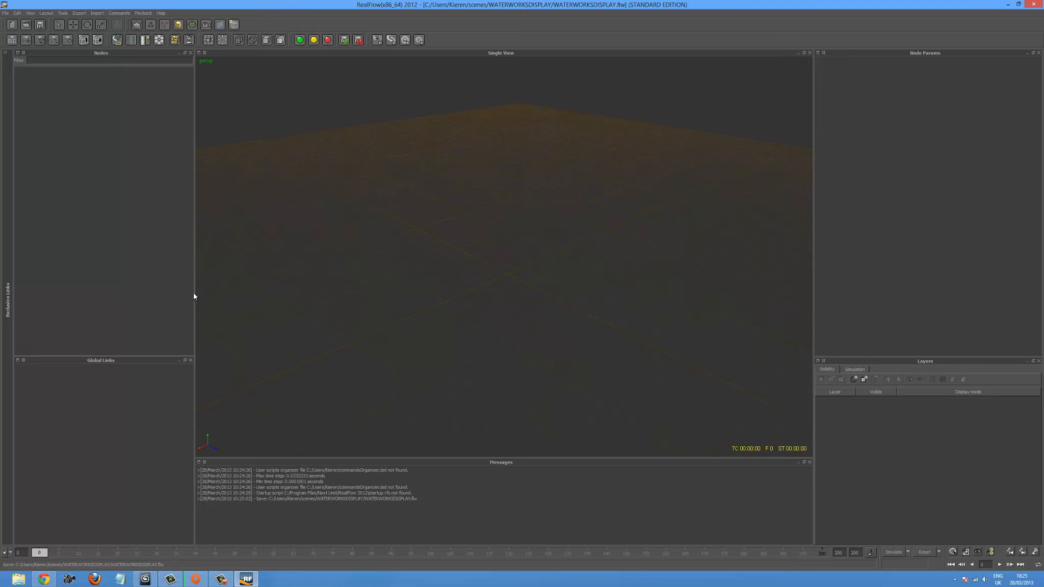
- Narrow the Nodes panel to enlarge the viewport and add a vase object to the scene
drag(194, 293, 125, 306)
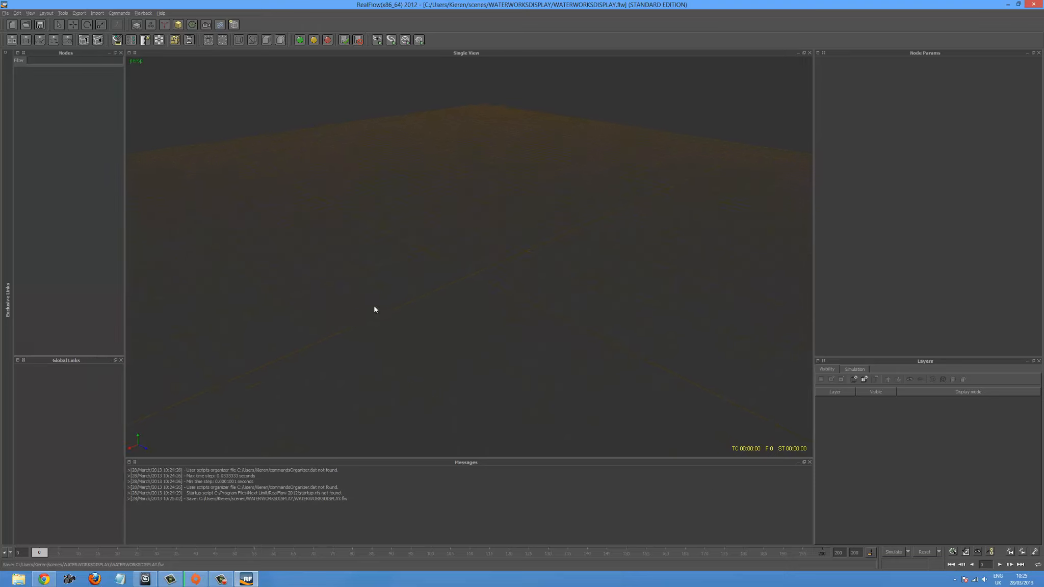
alt+drag(390, 315, 357, 292)
click(180, 24)
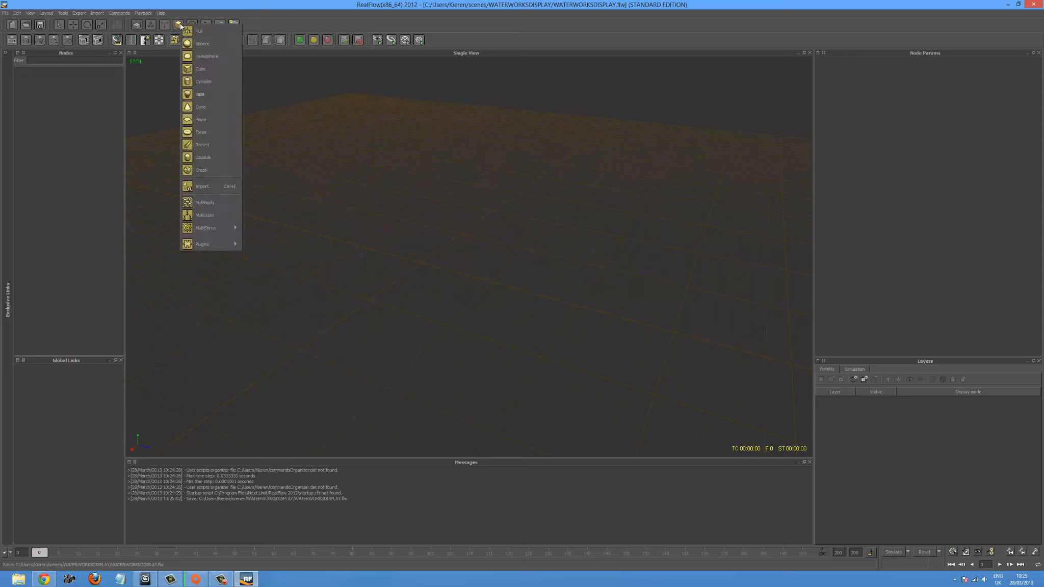
click(233, 94)
alt+drag(409, 254, 508, 251)
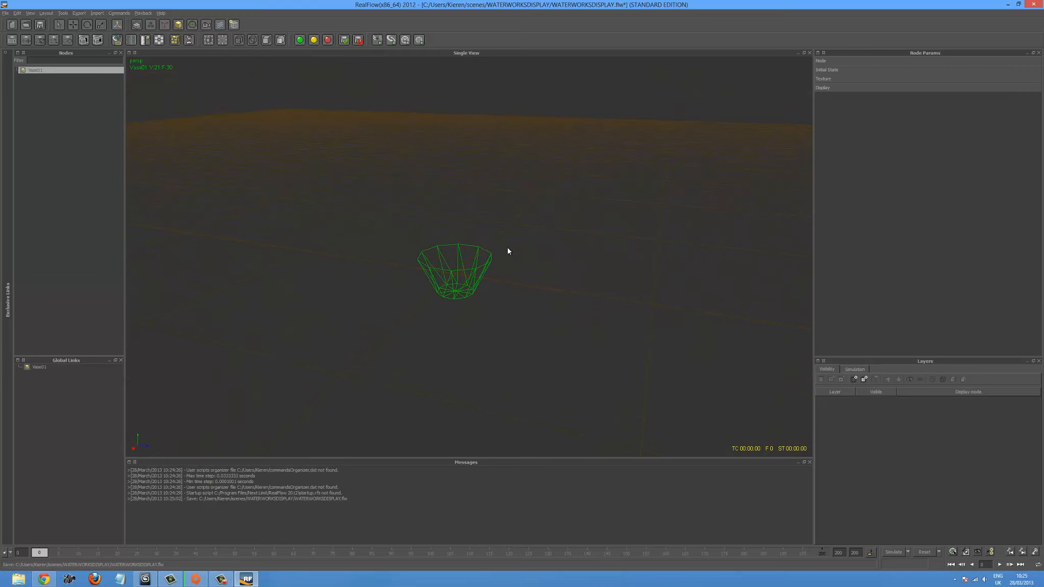
- Try the bounding box and wireframe display modes on the vase and leave the viewport in shaded display
key(0)
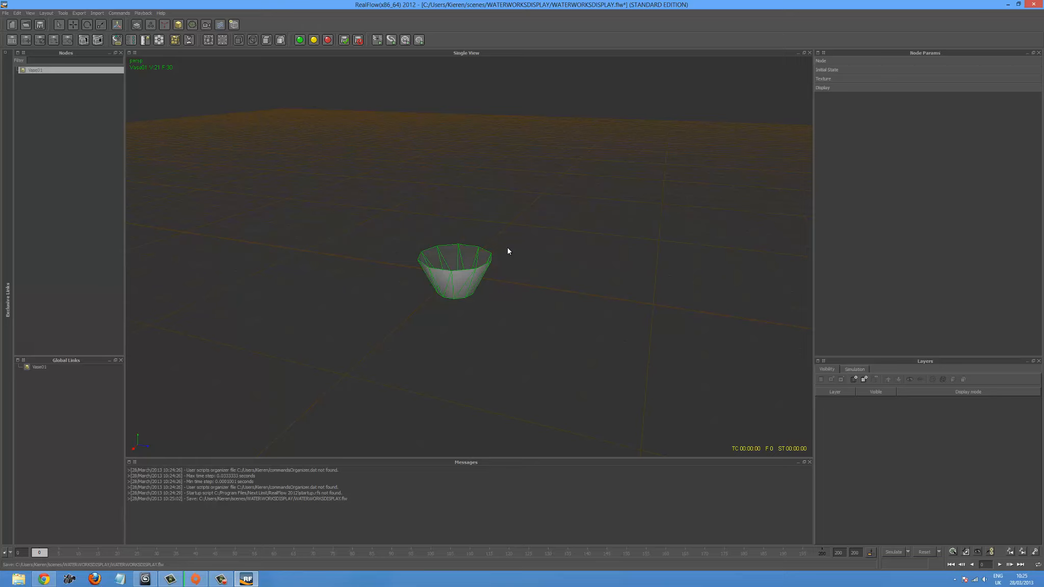
click(508, 251)
alt+drag(461, 246, 462, 284)
key(1)
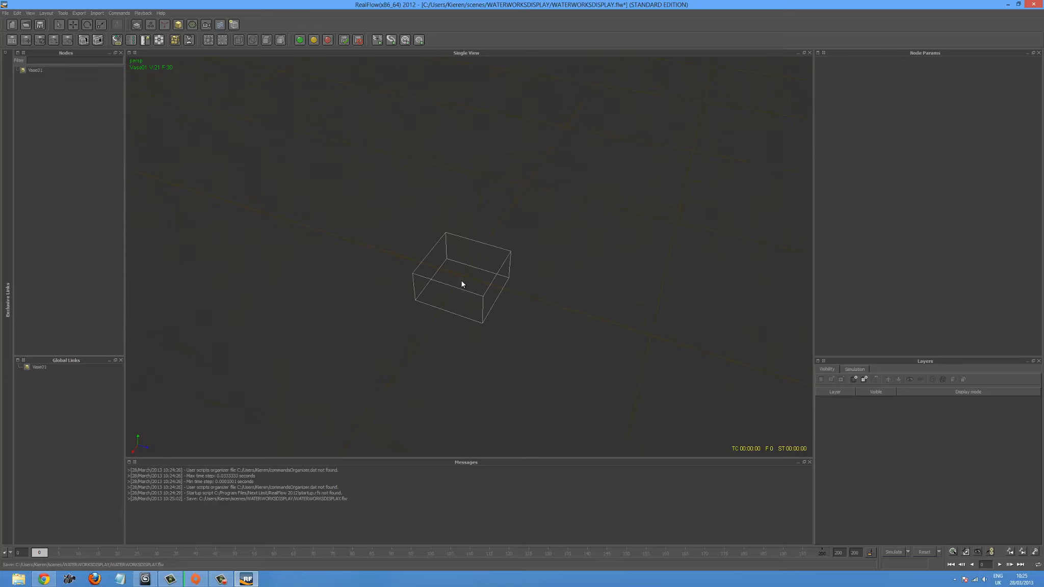
key(2)
key(3)
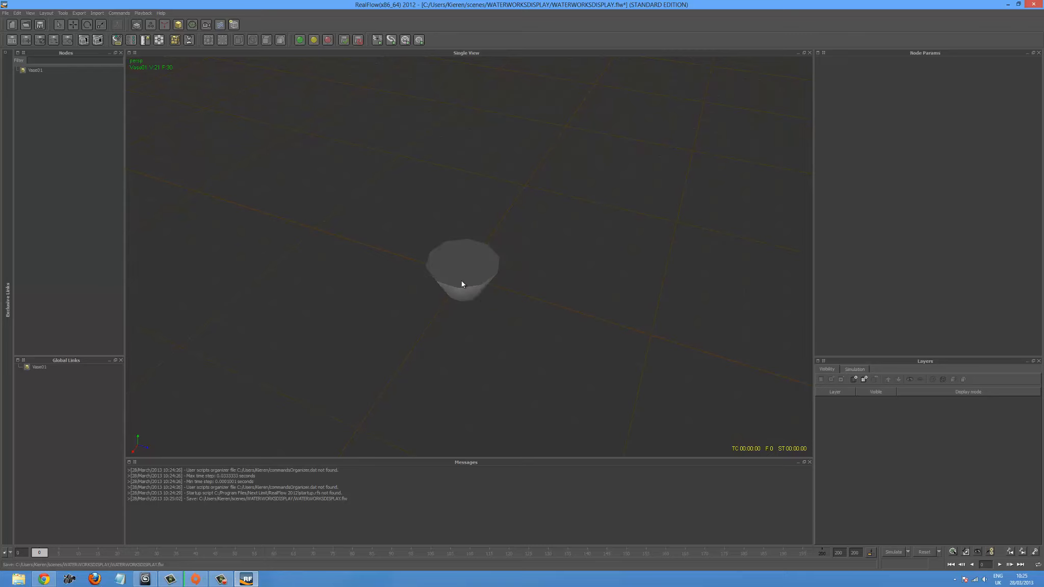
alt+drag(381, 274, 401, 231)
- Select the vase and raise it about 0.4 units along the Y axis
click(443, 278)
key(w)
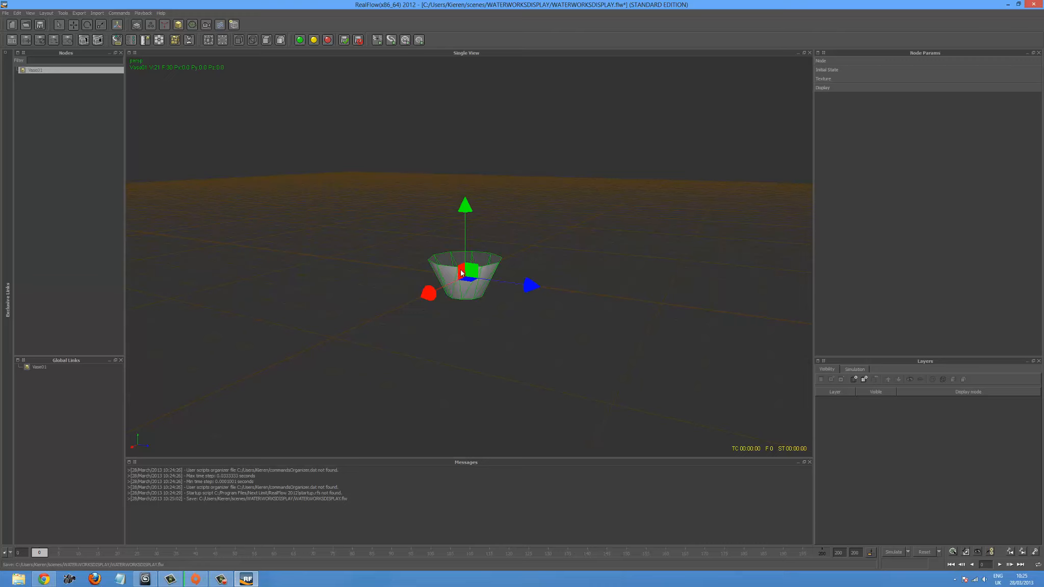
drag(468, 205, 463, 191)
- Scale the vase into a large, tall bucket, about 4.0 in X, 6.2 in Y and 3.9 in Z
key(r)
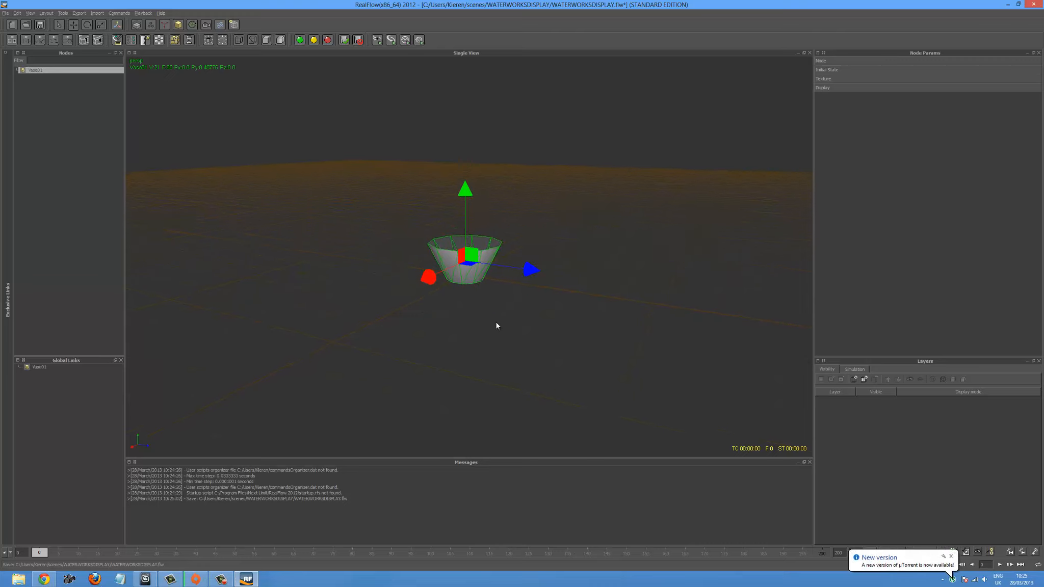
alt+drag(495, 324, 498, 319)
drag(469, 185, 465, 107)
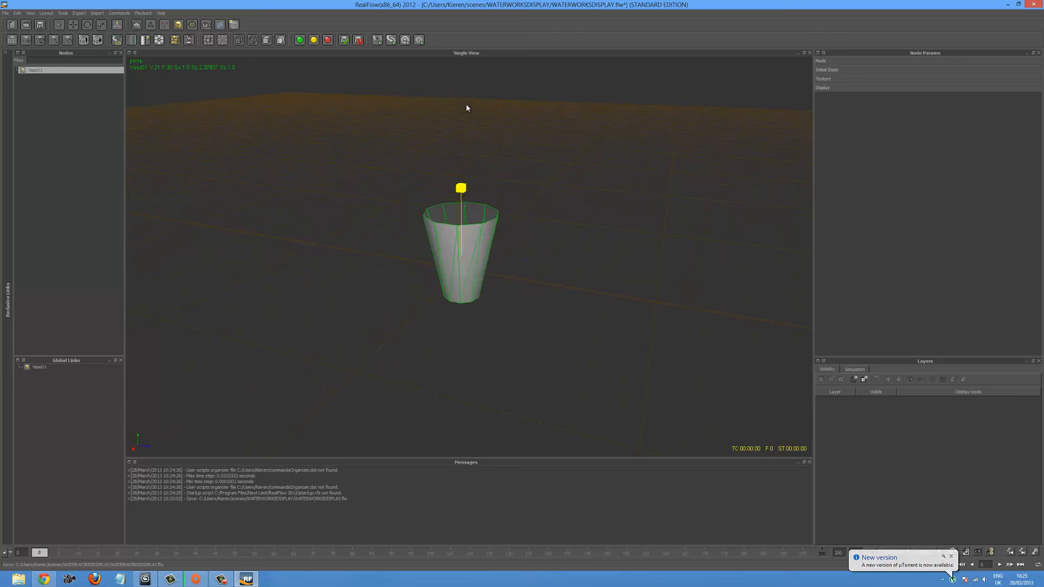
drag(528, 265, 512, 264)
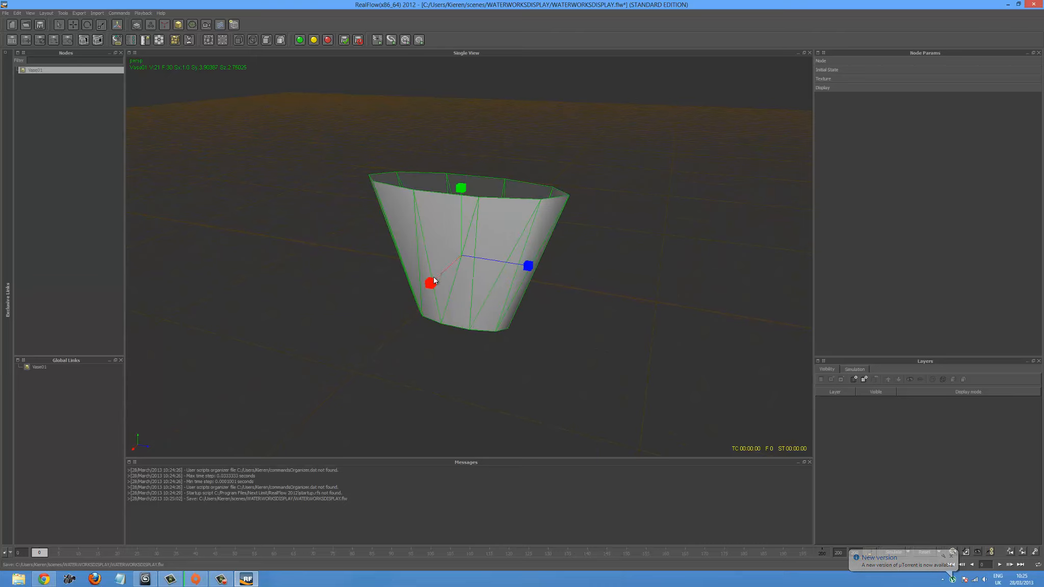
drag(431, 282, 418, 314)
alt+drag(538, 300, 536, 320)
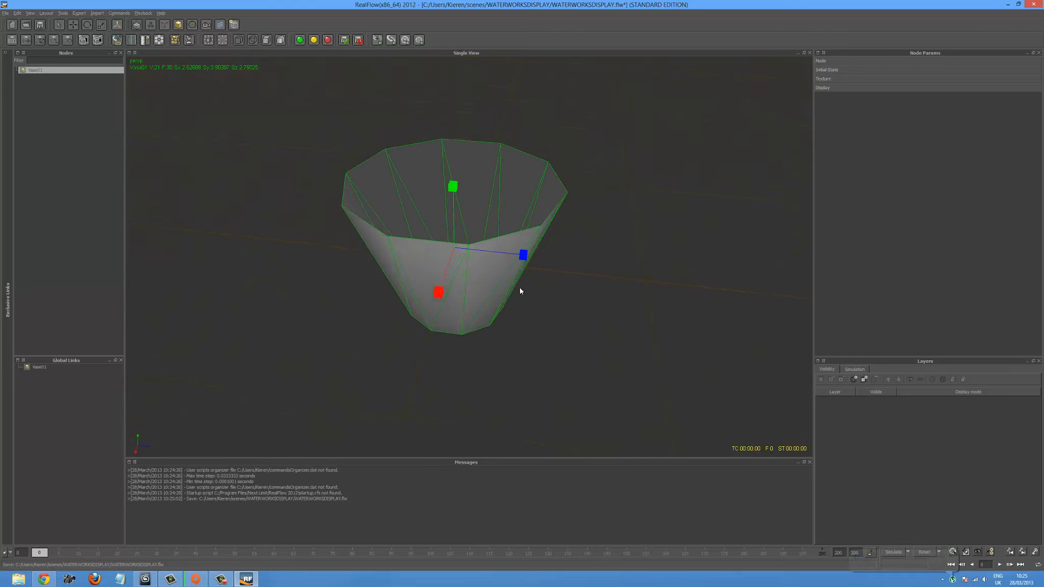
drag(533, 259, 581, 266)
drag(436, 289, 435, 320)
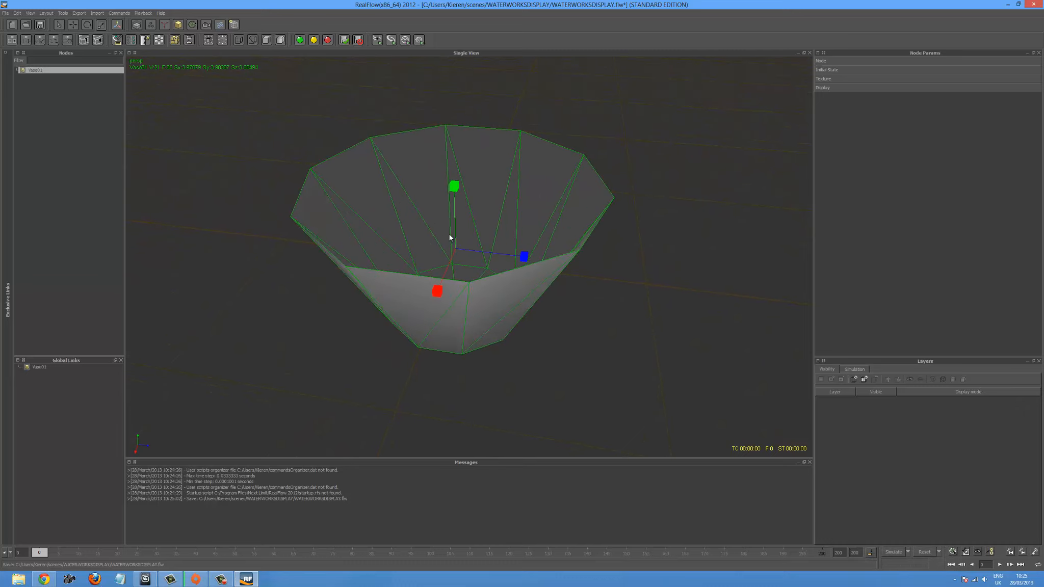
drag(454, 184, 446, 84)
- Raise the scaled vase to a Y position of about 2.75 and deselect it
alt+drag(530, 241, 483, 97)
key(w)
alt+drag(635, 252, 694, 244)
click(612, 263)
alt+drag(641, 276, 644, 330)
scroll(695, 304, down, 5)
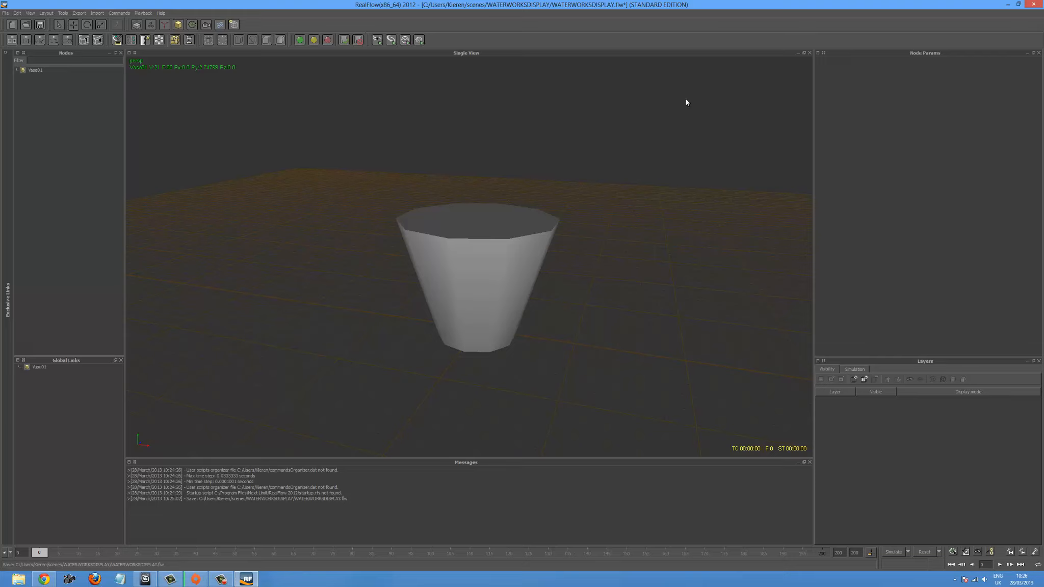
- Add a circle emitter and raise it above the vase to a Y position of about 10.5
click(164, 25)
click(150, 24)
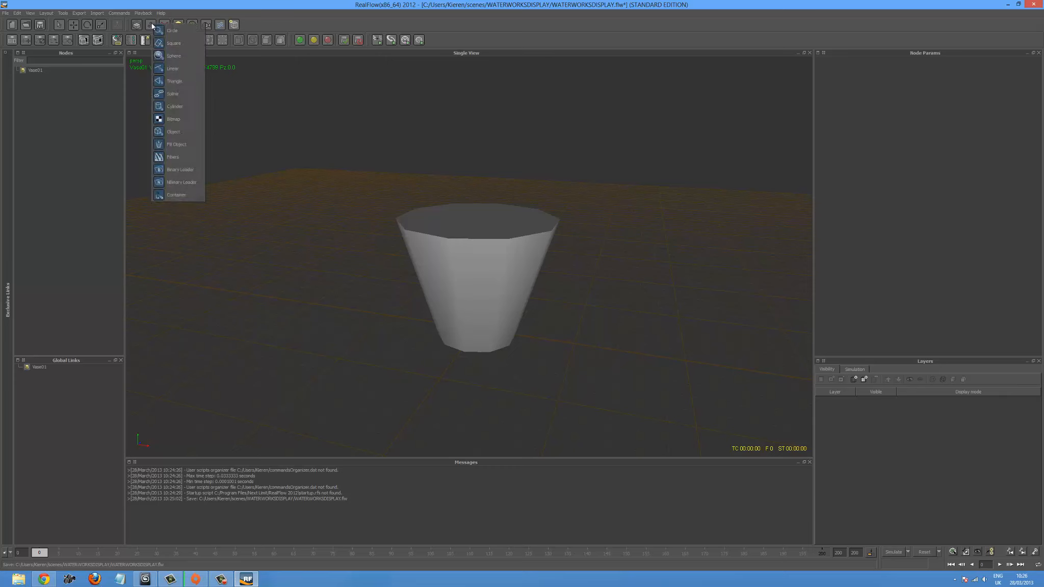
click(163, 30)
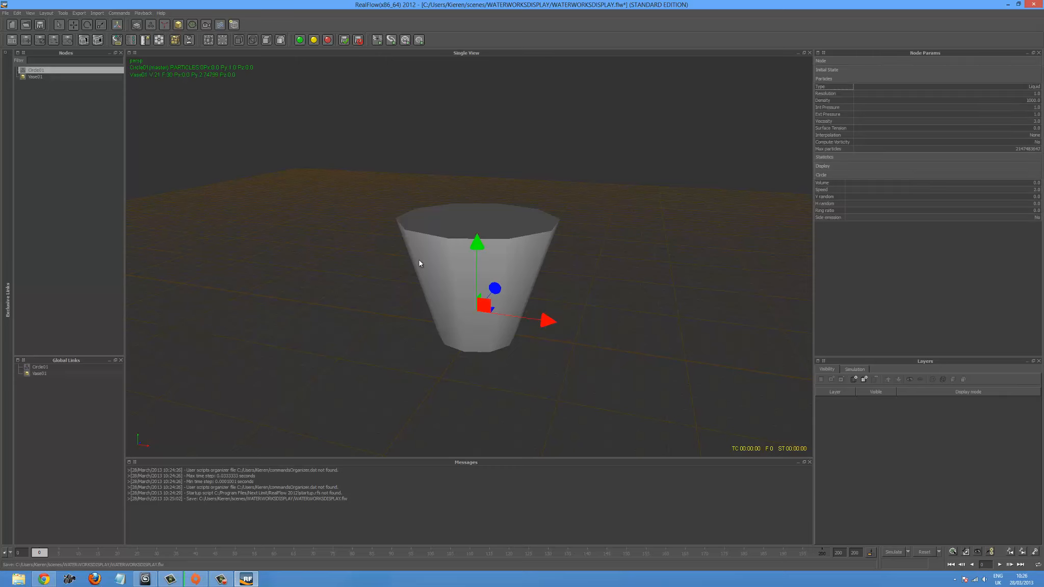
drag(476, 244, 481, 72)
alt+drag(487, 131, 528, 162)
drag(485, 81, 485, 56)
alt+drag(482, 170, 502, 136)
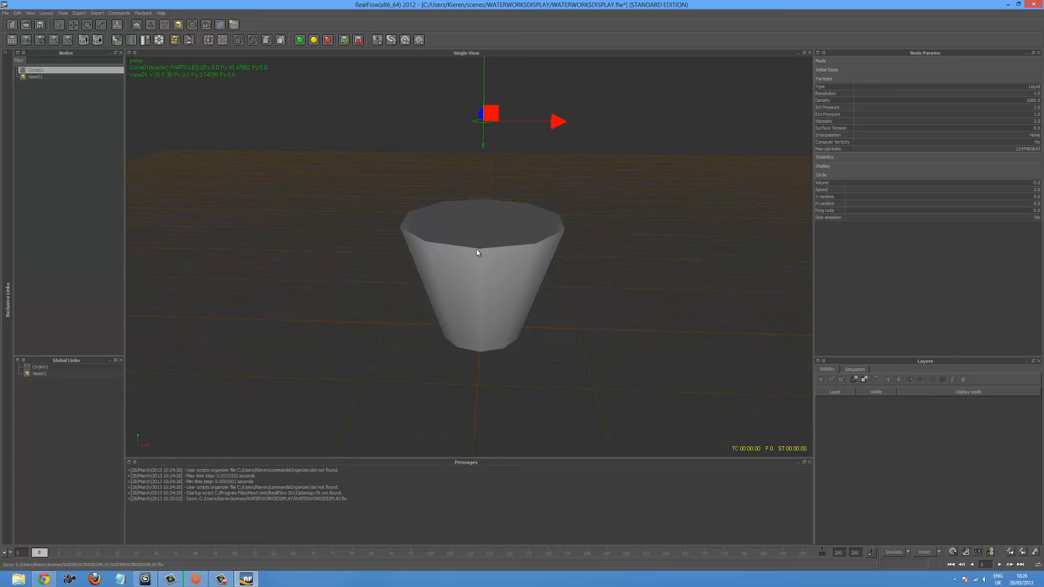
alt+drag(503, 312, 493, 248)
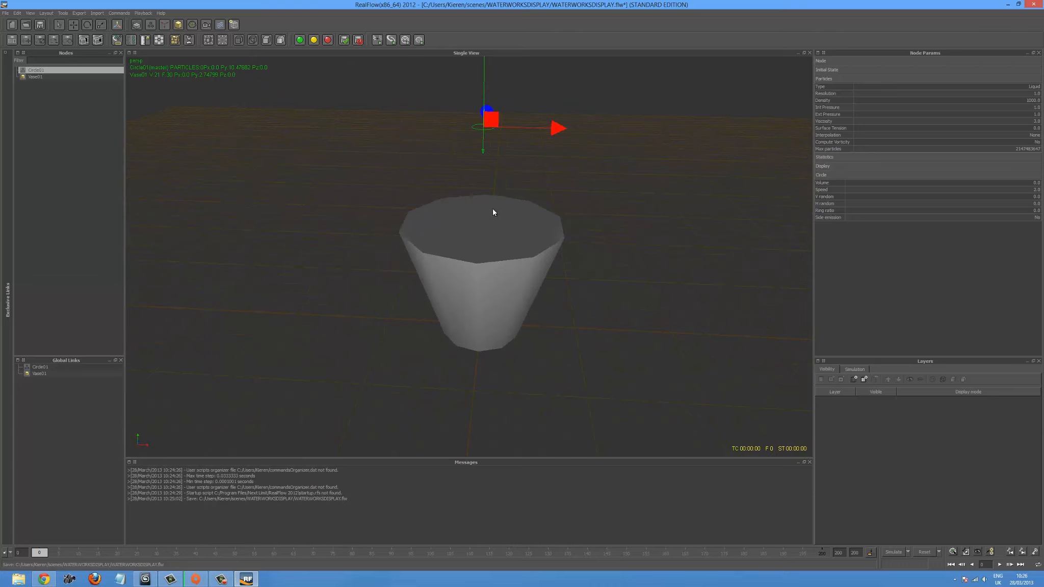
- Scale the circle emitter down to about 0.33 in X and 0.28 in Z
key(r)
drag(554, 128, 557, 164)
drag(445, 116, 458, 125)
drag(536, 110, 542, 103)
drag(447, 113, 437, 107)
drag(537, 111, 528, 117)
drag(444, 111, 461, 121)
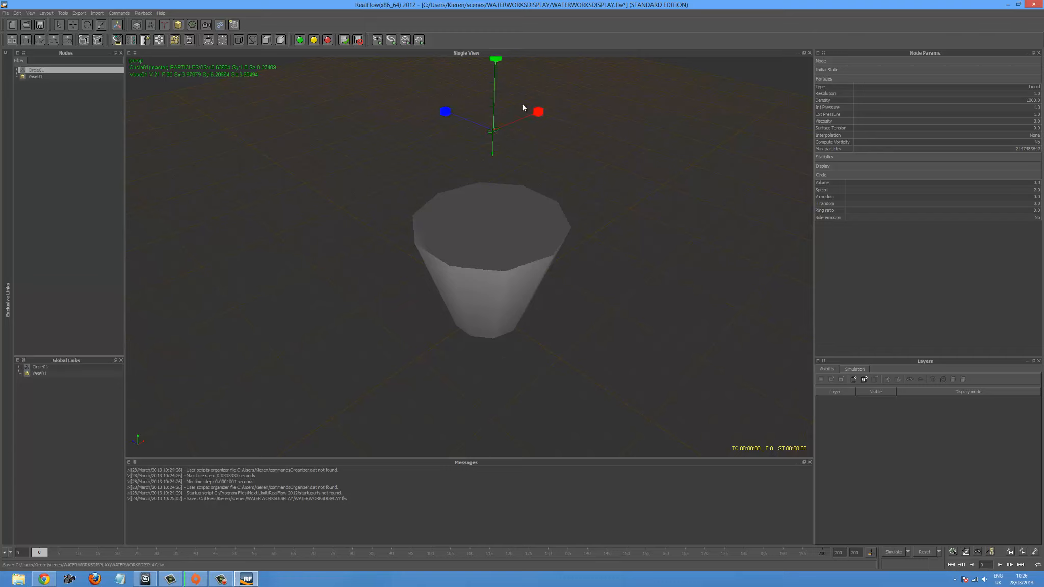
drag(538, 110, 484, 113)
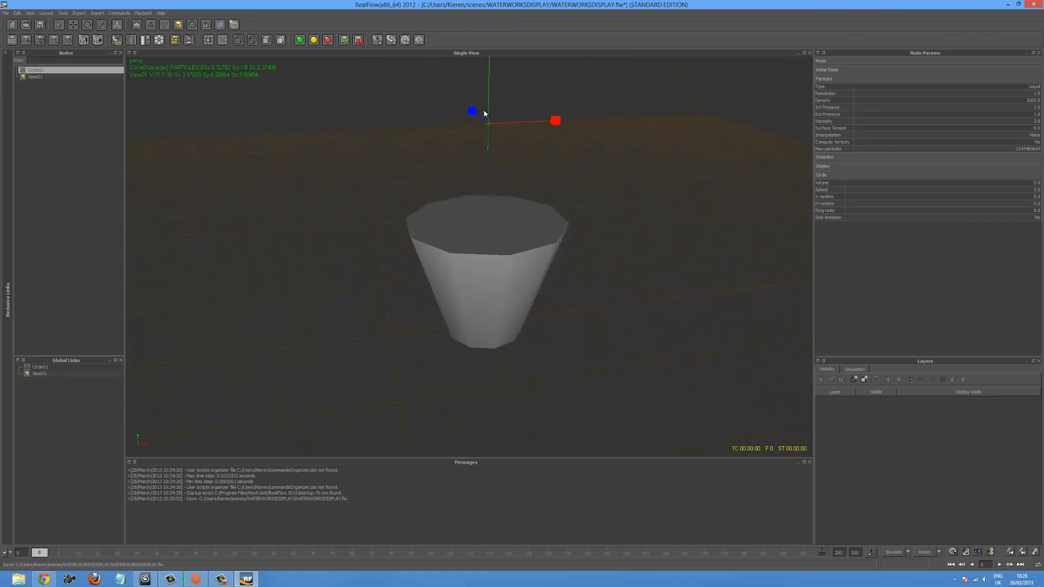
- Place the circle emitter to one side above the vase, tilted about 28.4° around Z, and set its position key at frame 0
key(e)
drag(412, 118, 417, 141)
key(w)
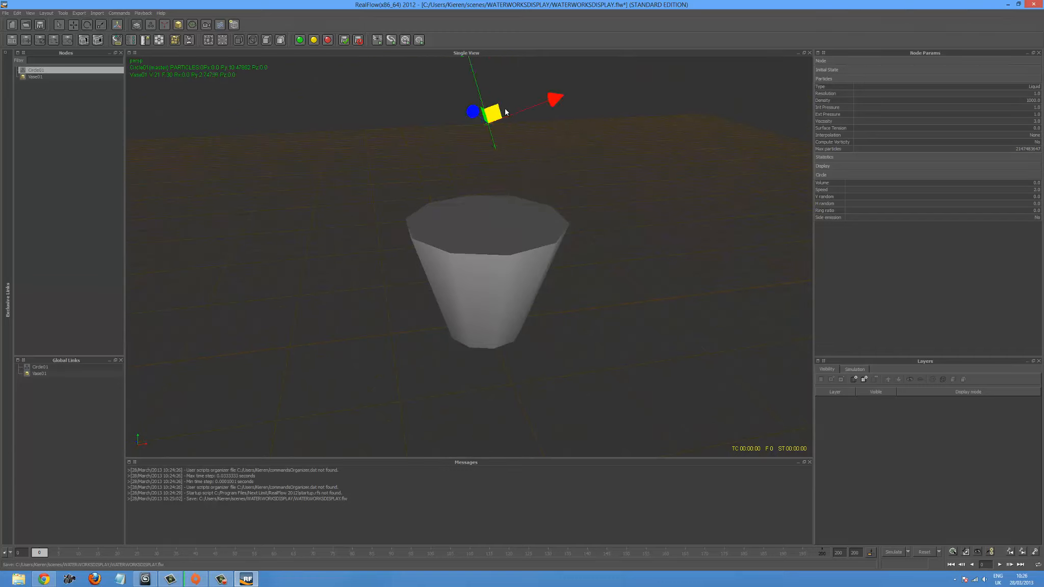
drag(506, 115, 415, 99)
key(e)
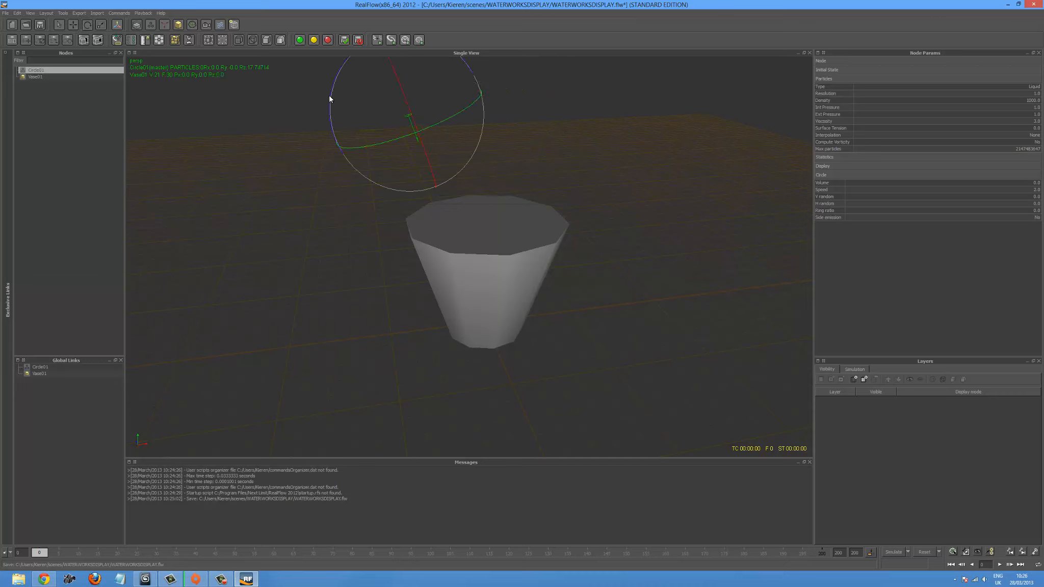
drag(330, 98, 337, 120)
click(1034, 552)
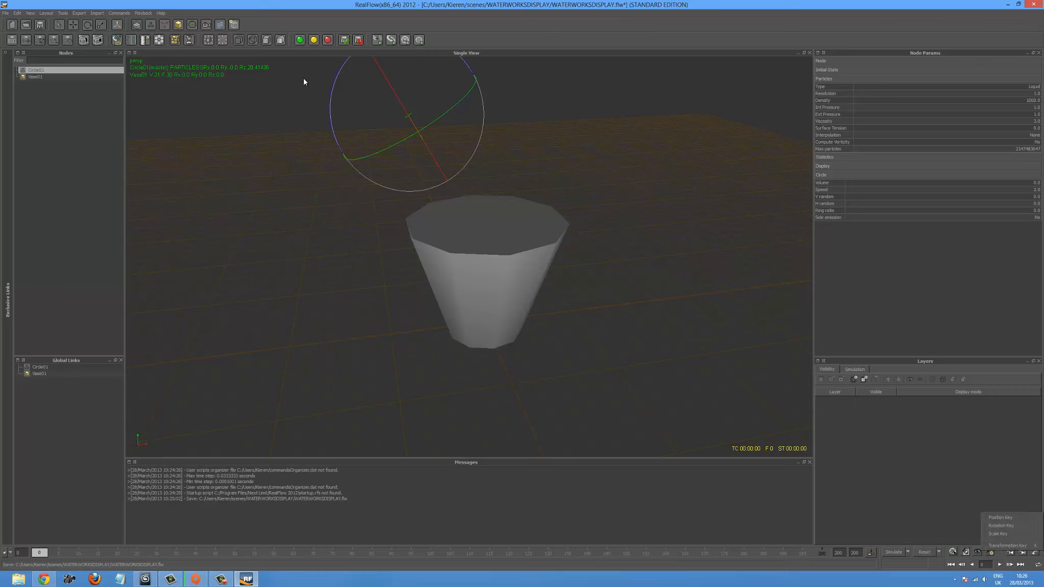
click(1010, 518)
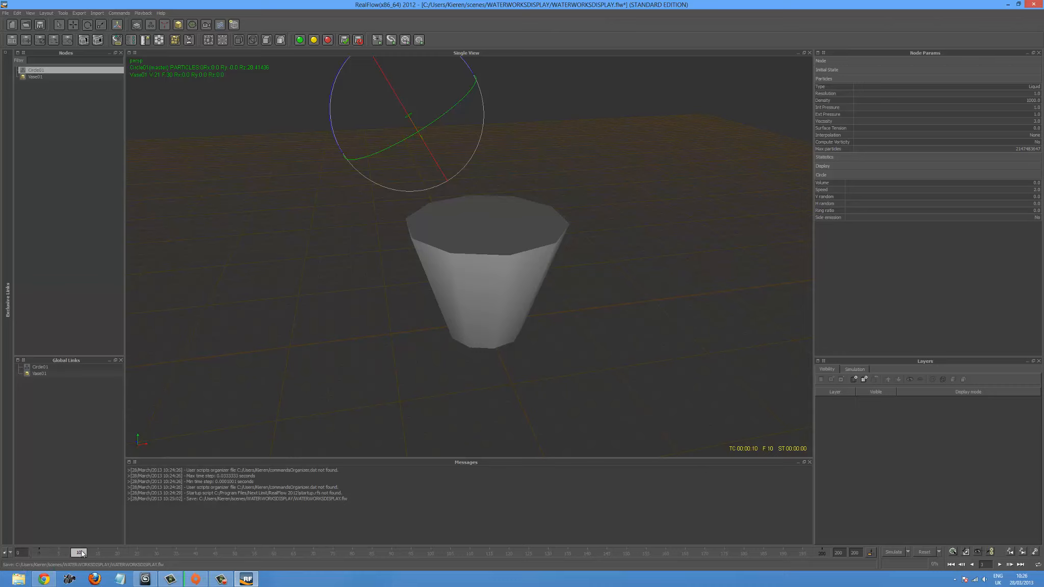
- At frame 71, move the circle emitter over the vase opening and tilt it to about 20.8° around Z
drag(335, 117, 332, 137)
click(140, 552)
drag(308, 554, 317, 551)
key(w)
drag(483, 73, 501, 66)
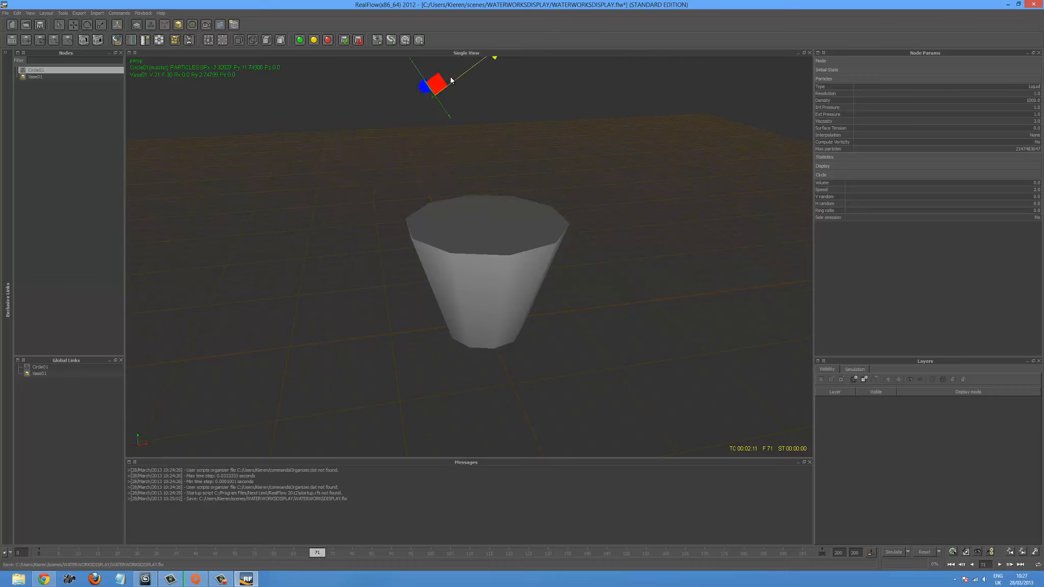
drag(447, 87, 490, 145)
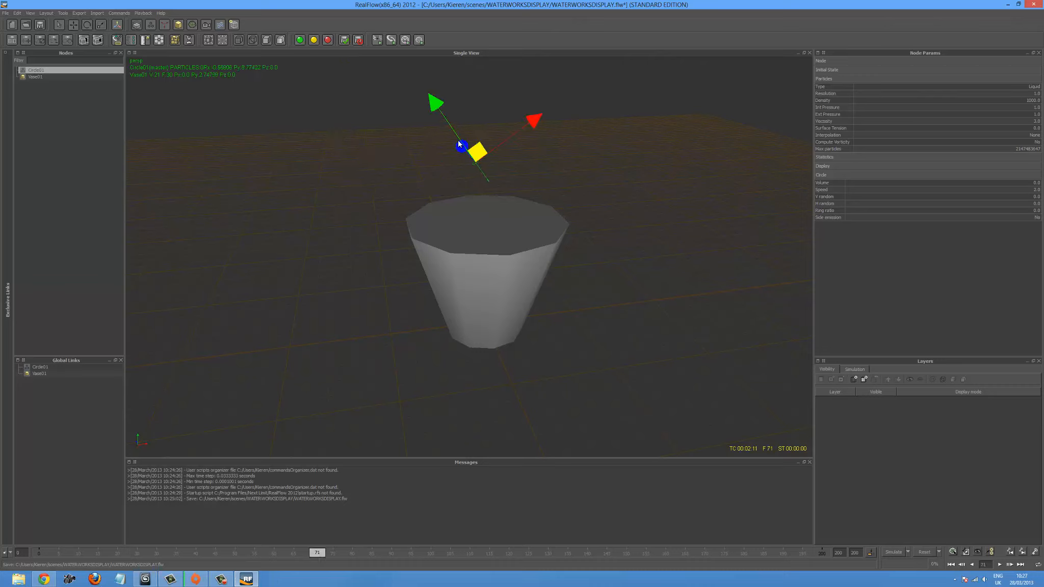
key(e)
drag(419, 129, 416, 132)
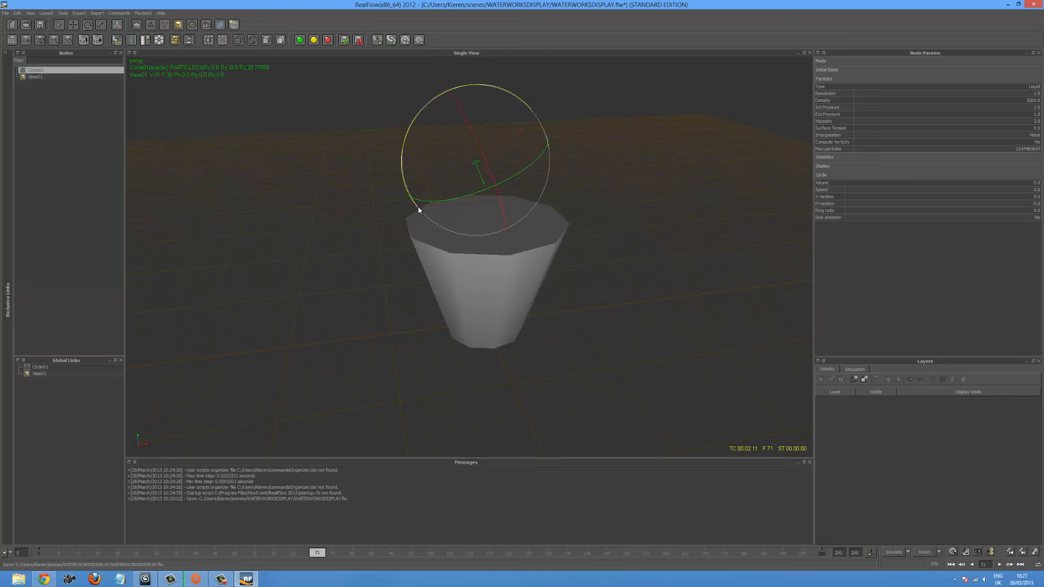
- At frame 103, rotate the circle emitter to about 33.8° around Z and return the timeline to frame 0
drag(325, 556, 442, 554)
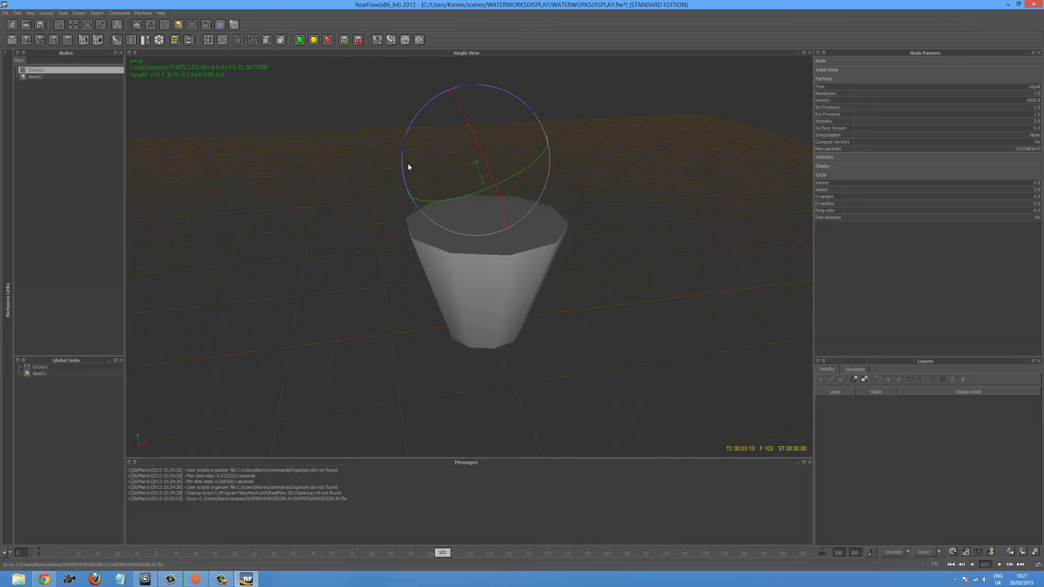
drag(406, 153, 442, 131)
drag(447, 554, 38, 541)
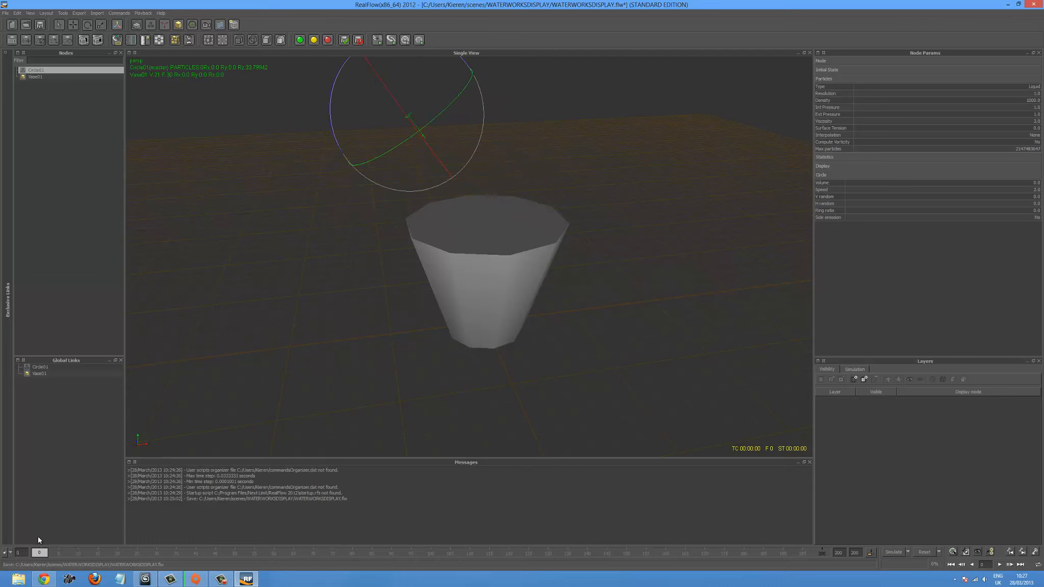
- Set the circle emitter's speed to 8 and its particle density to 3000
alt+drag(617, 312, 543, 286)
click(634, 345)
click(441, 188)
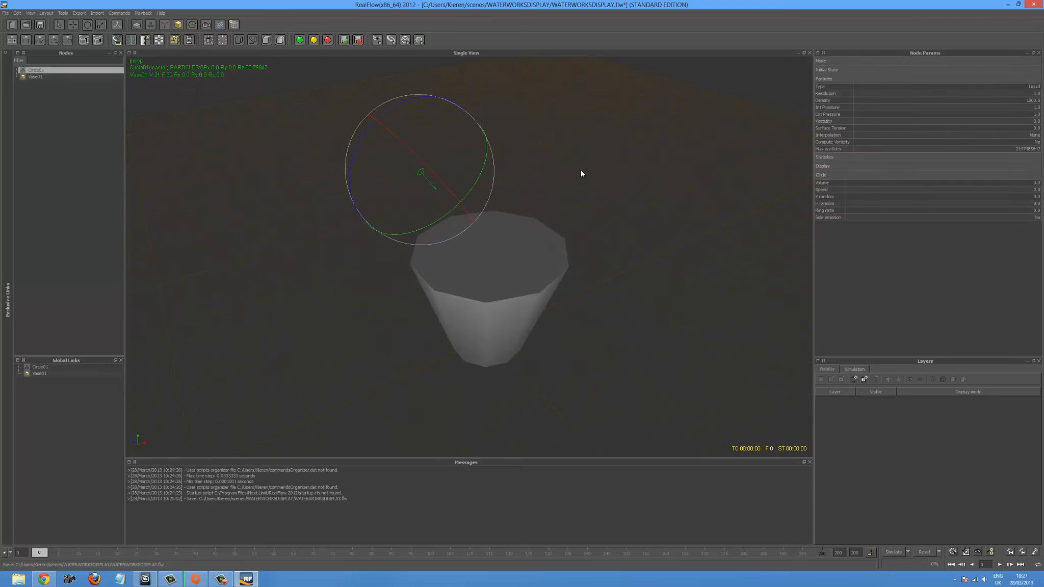
double_click(1035, 190)
text(8)
key(Return)
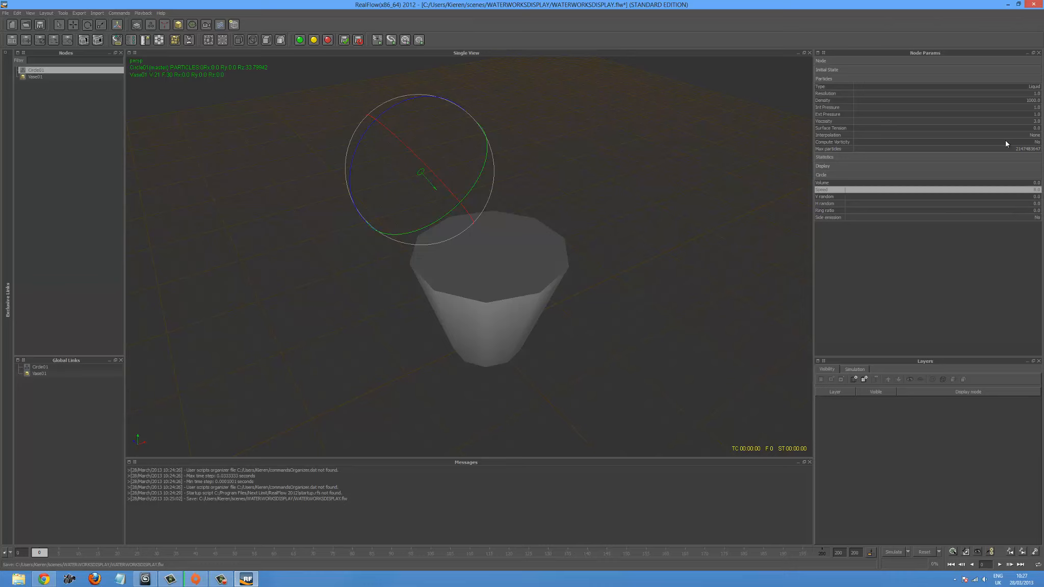
double_click(1022, 100)
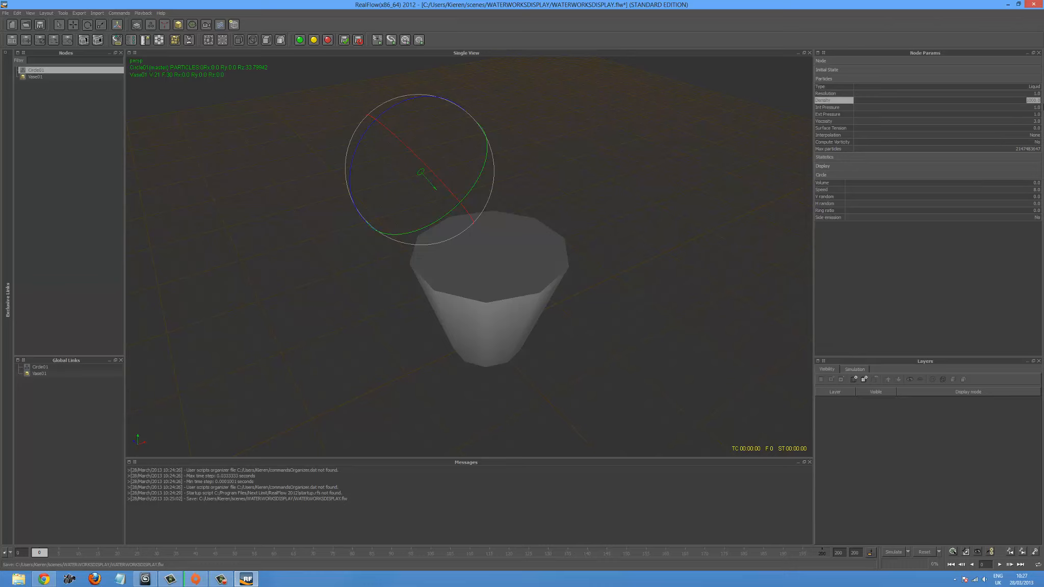
text(30)
key(Return)
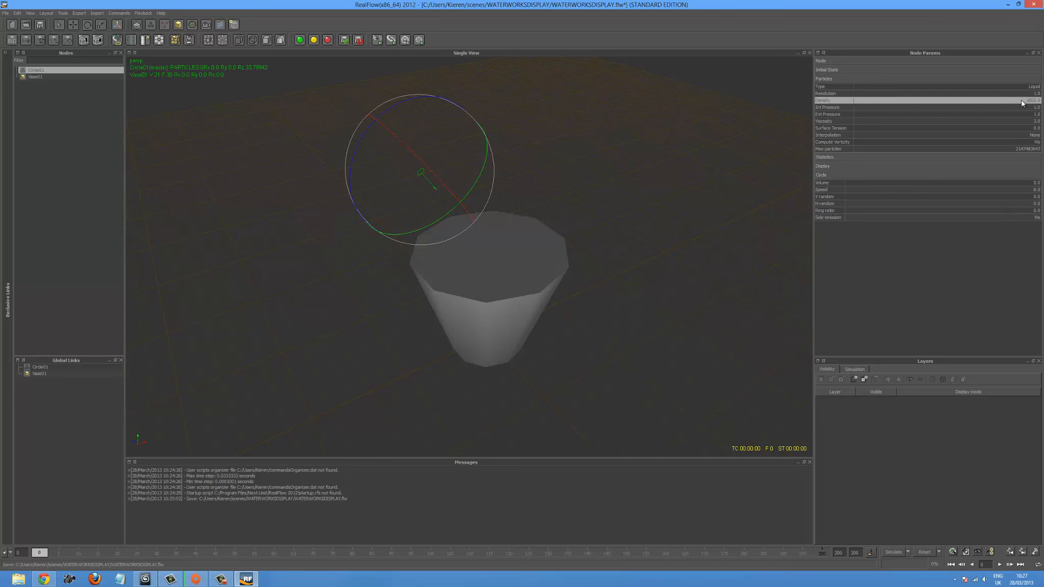
- Try a resolution of 2 on the circle emitter, and set it back to 1
double_click(1027, 94)
text(2)
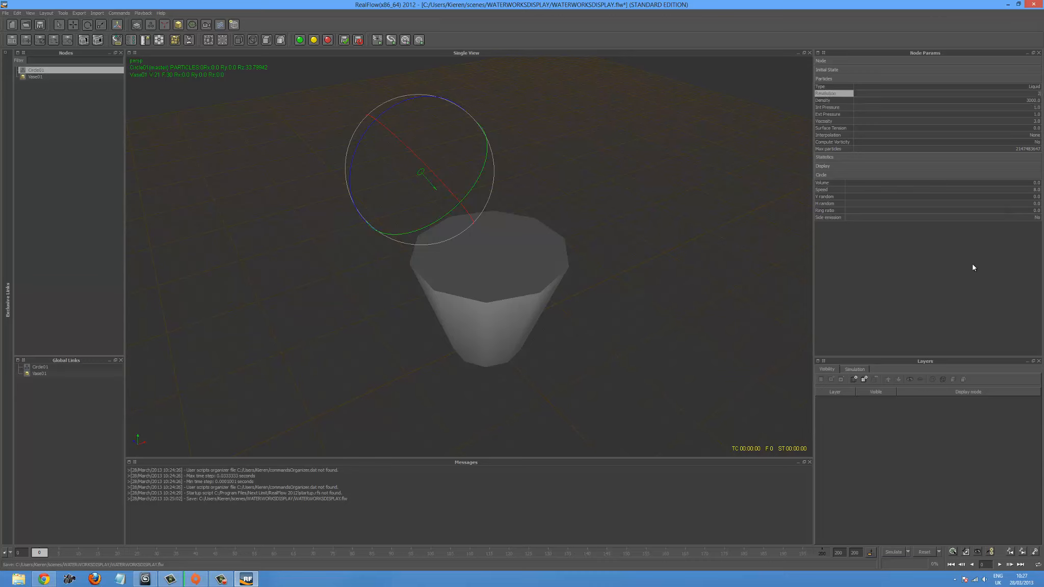
key(Return)
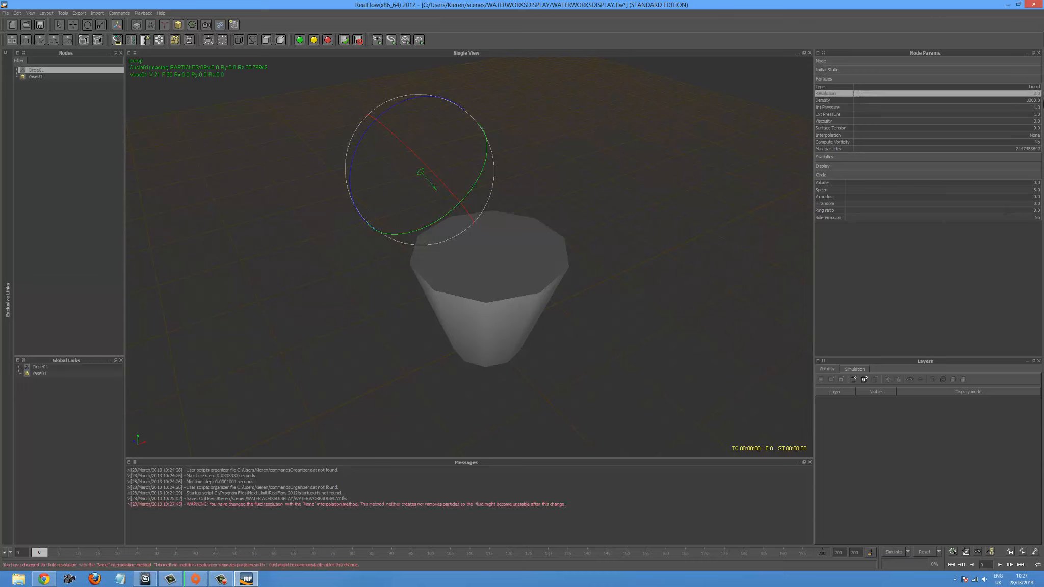
double_click(1034, 94)
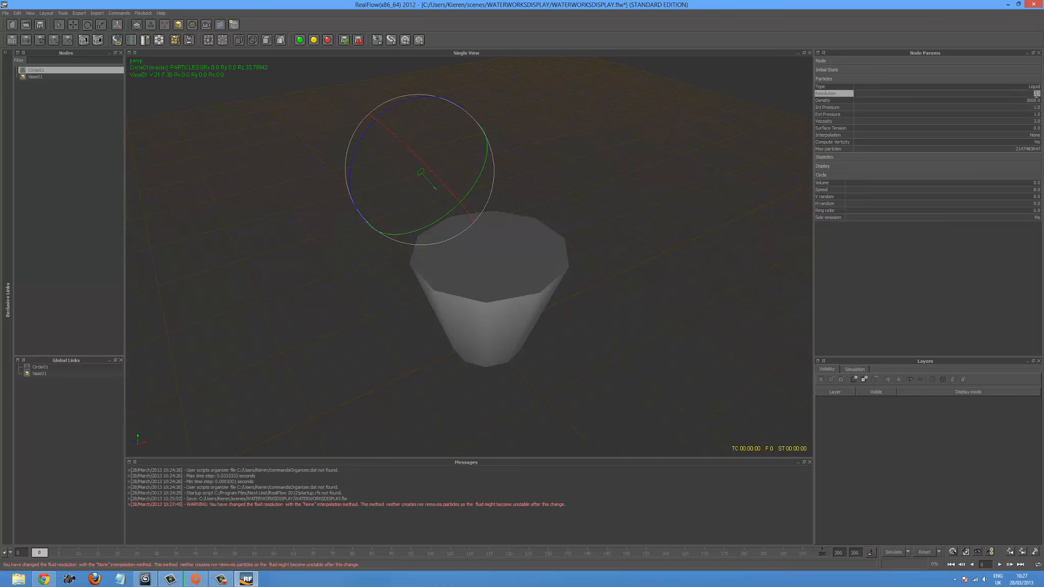
text(1)
key(Return)
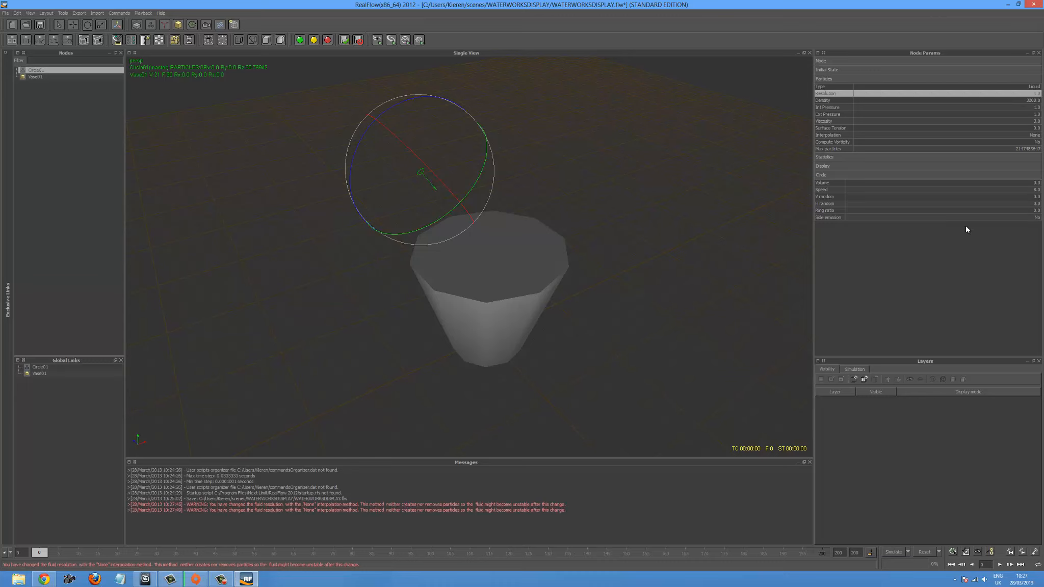
- Set the circle emitter's viscosity to 2 and its maximum number of particles to 20000000
double_click(931, 121)
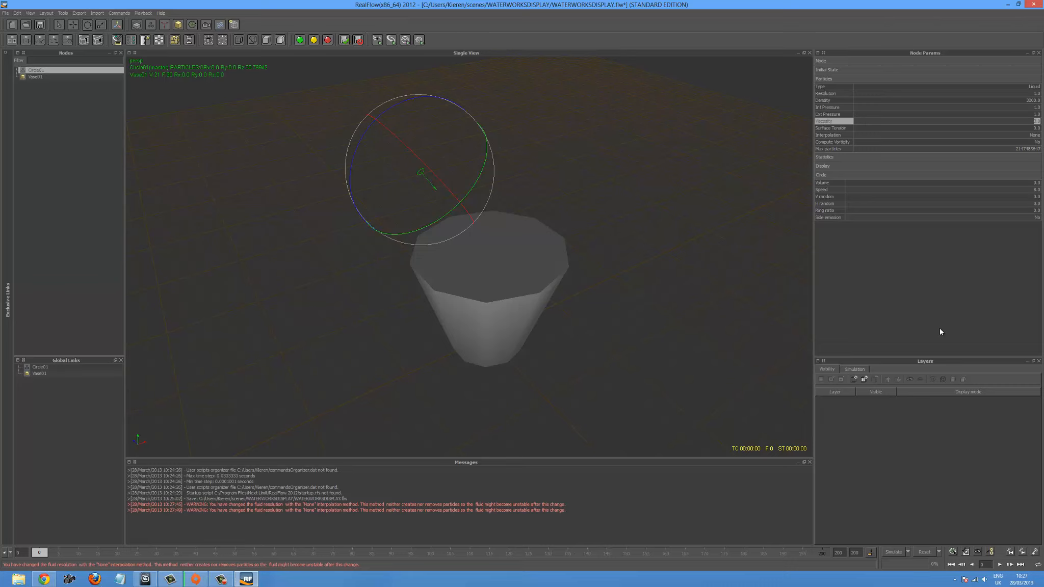
text(2.5)
key(Return)
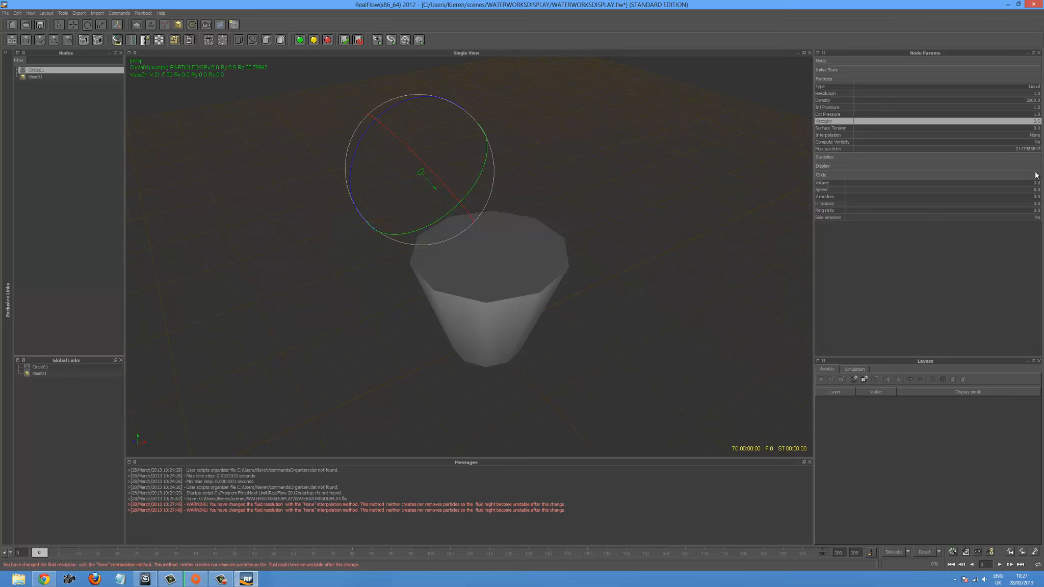
click(1010, 148)
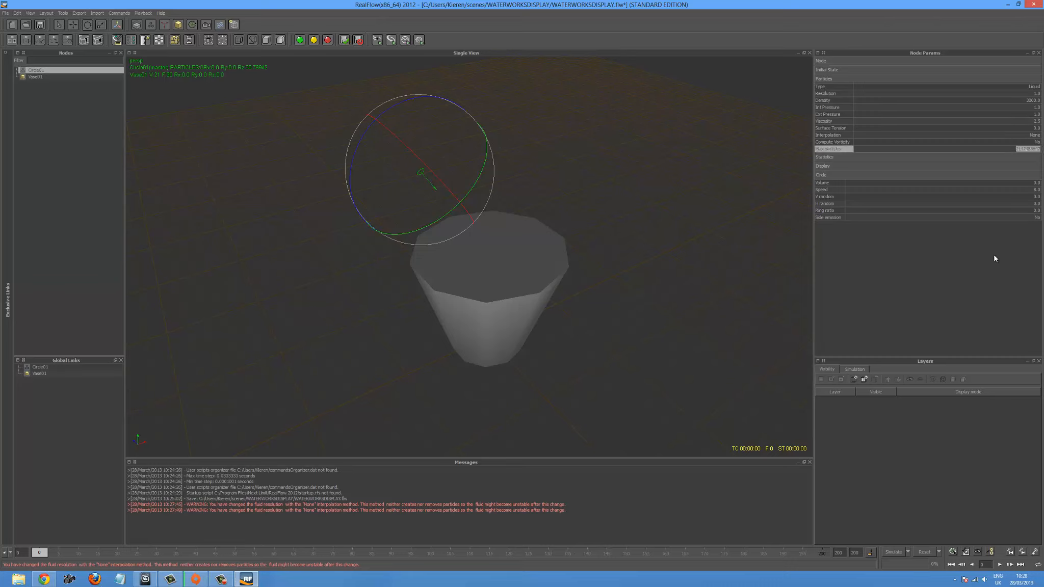
text(2000000)
key(Return)
click(1034, 155)
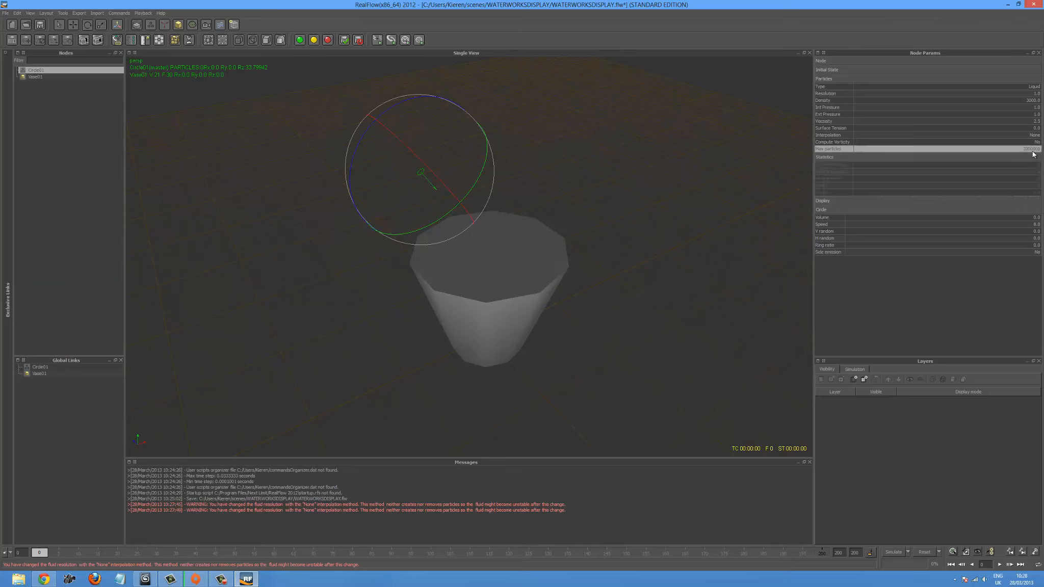
double_click(1034, 149)
click(1040, 149)
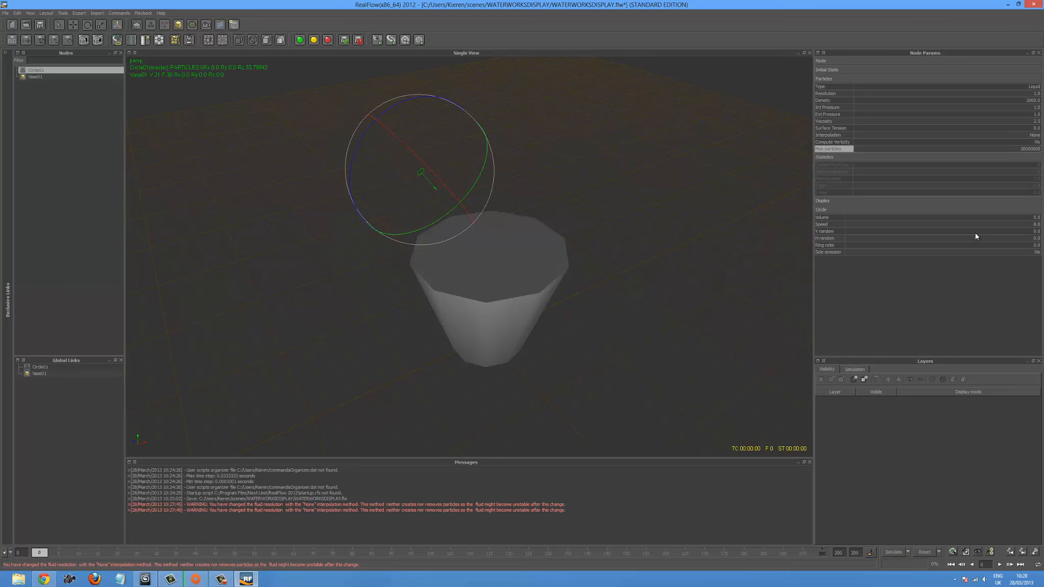
key(Return)
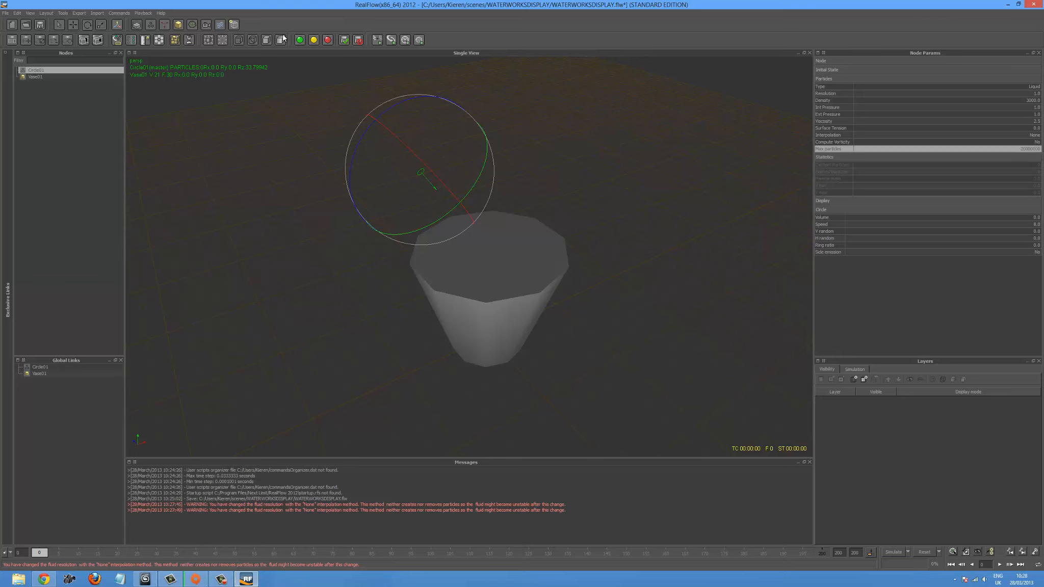
- Deselect the emitter and add a RenderKit particle mesh to the scene
click(345, 166)
alt+drag(365, 199, 333, 190)
scroll(374, 200, up, 4)
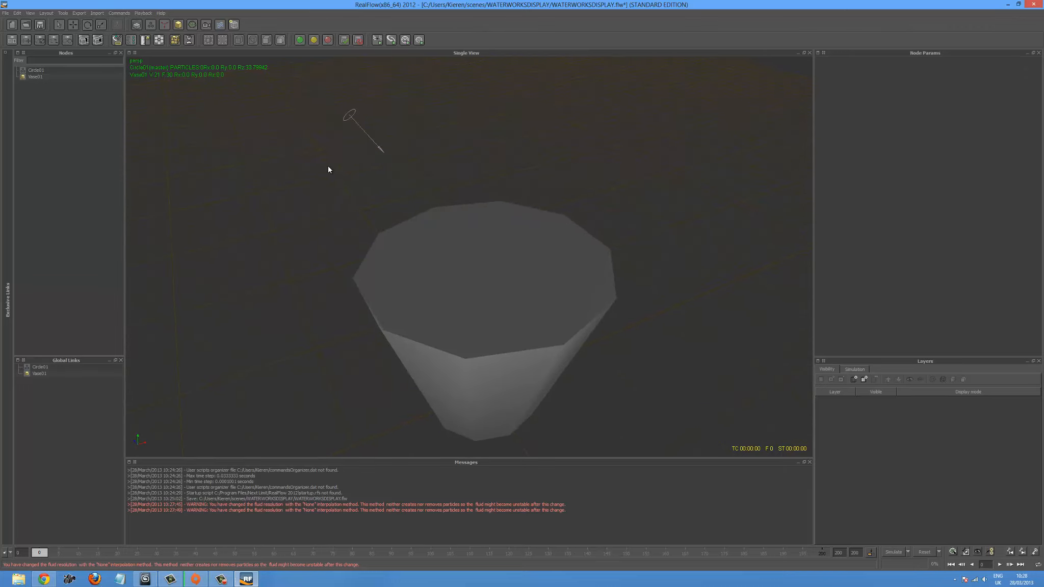
click(193, 26)
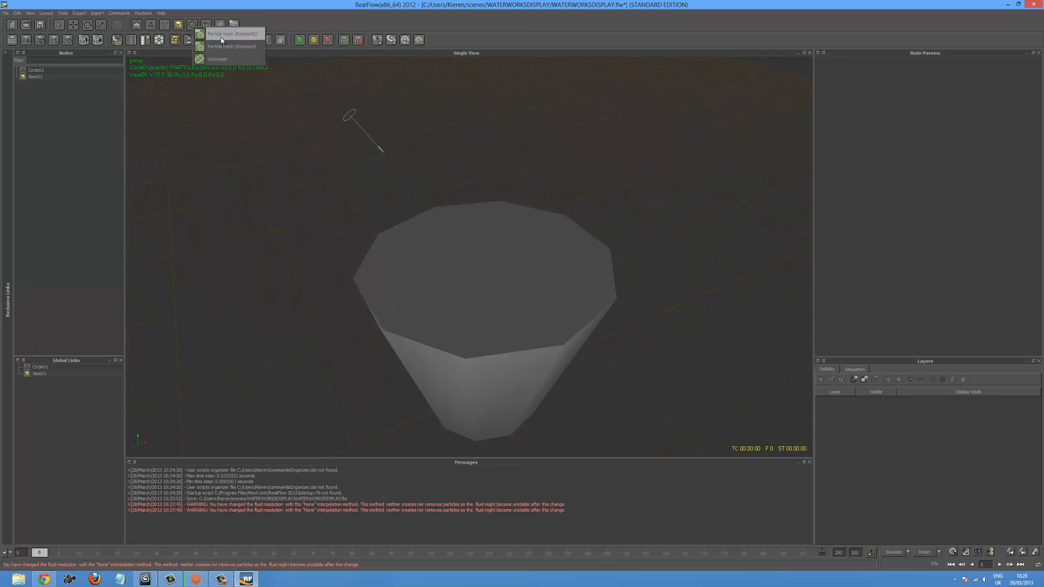
click(221, 36)
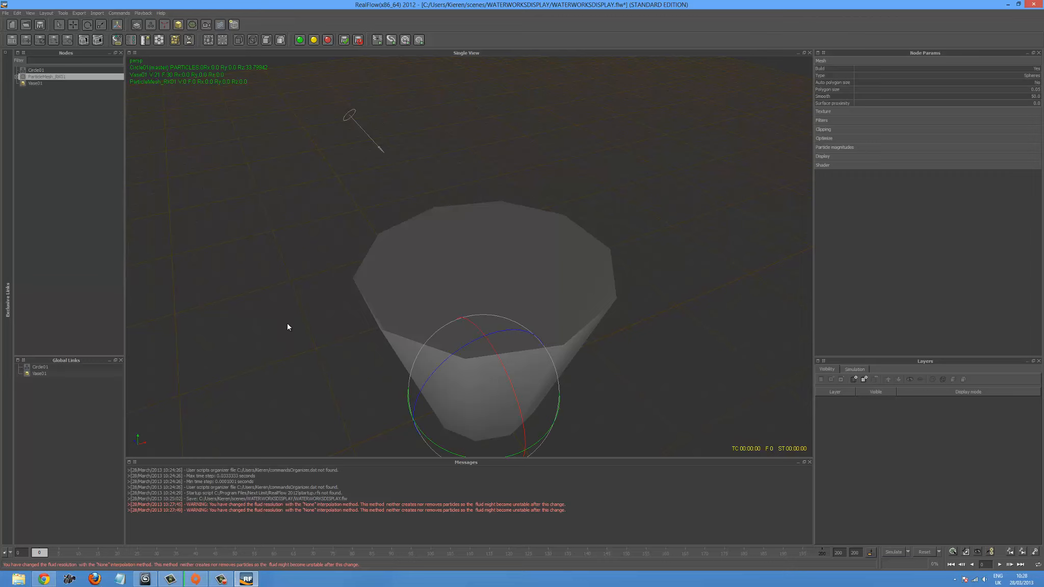
- Run a test simulation to about frame 80, examining how the meshed liquid stream lands in the vase, and stop it
click(894, 553)
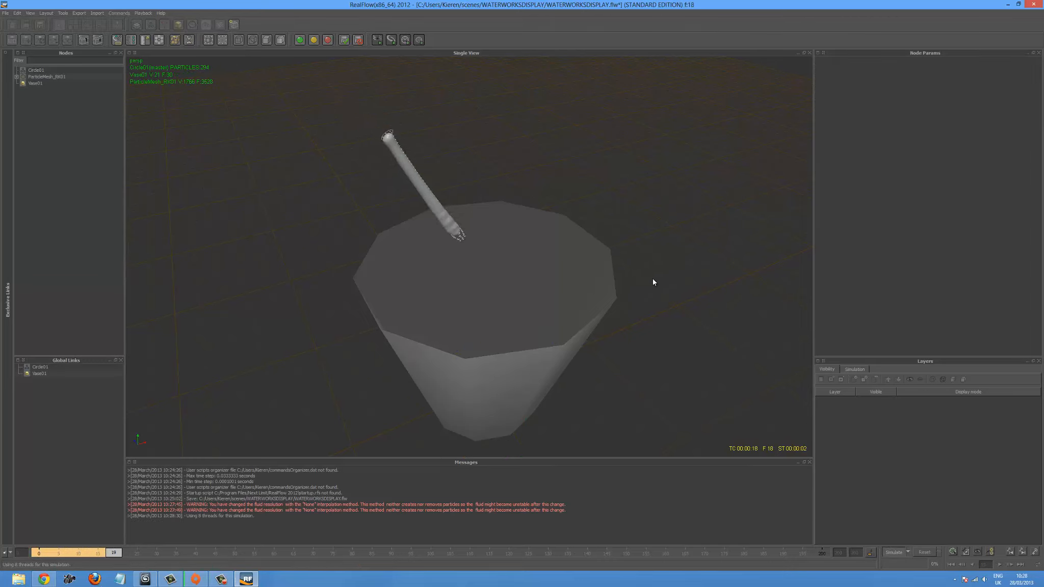
alt+drag(652, 280, 676, 282)
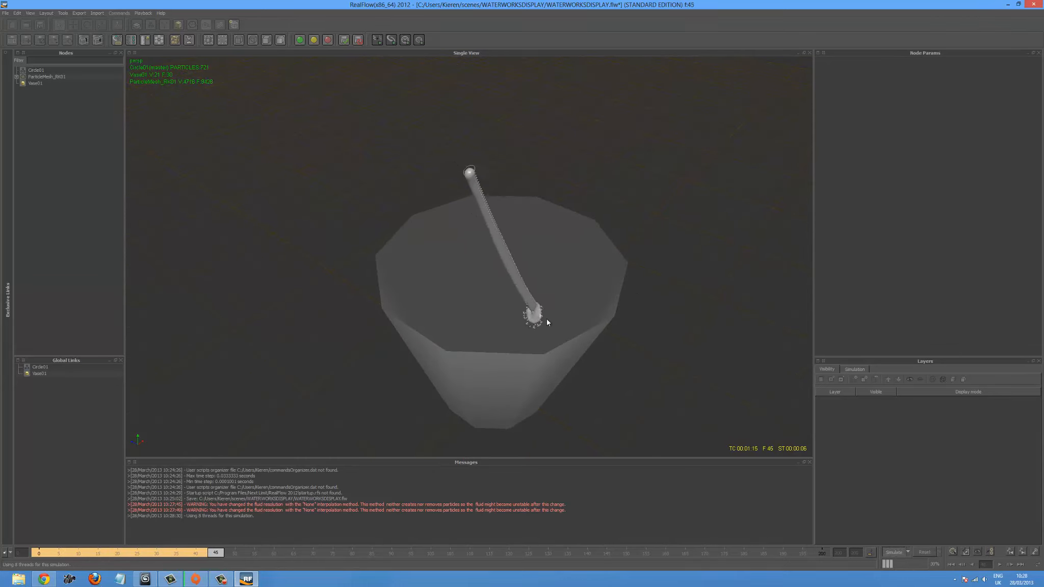
scroll(541, 331, up, 4)
mouse_move(562, 341)
alt+mouse_down()
mouse_move(586, 335)
mouse_move(560, 324)
alt+mouse_up()
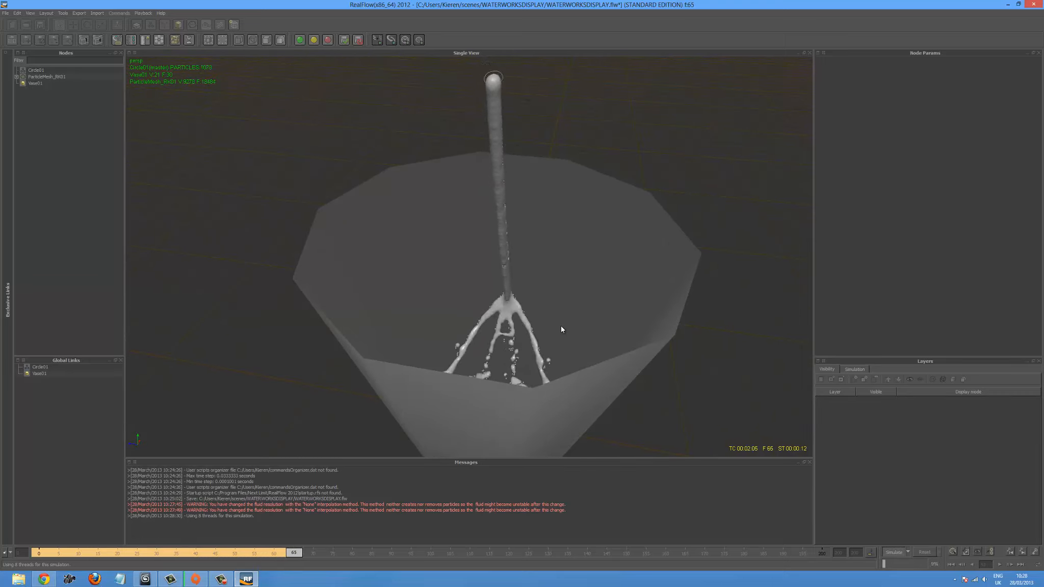
alt+drag(598, 344, 570, 349)
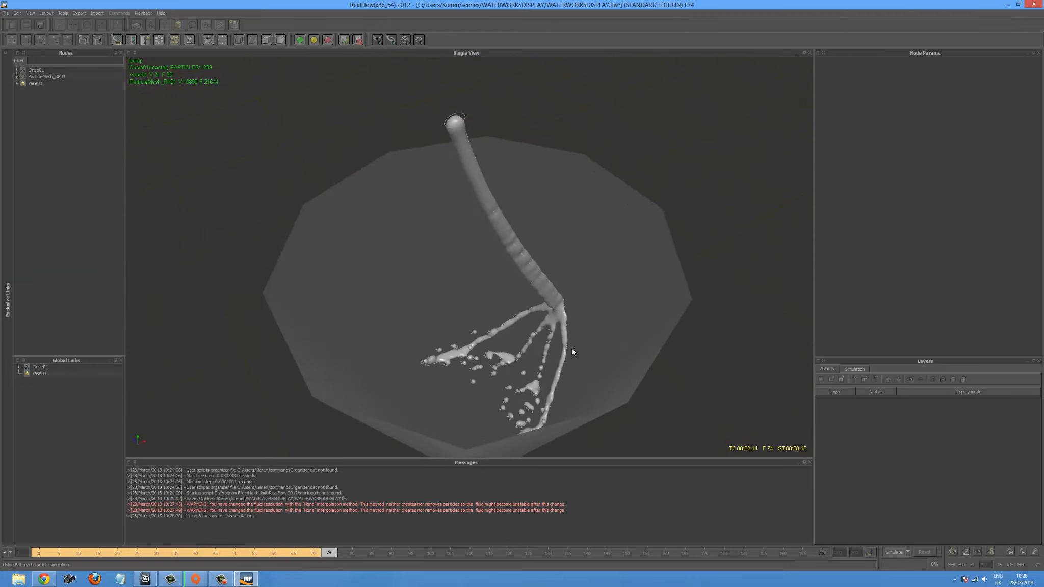
click(887, 550)
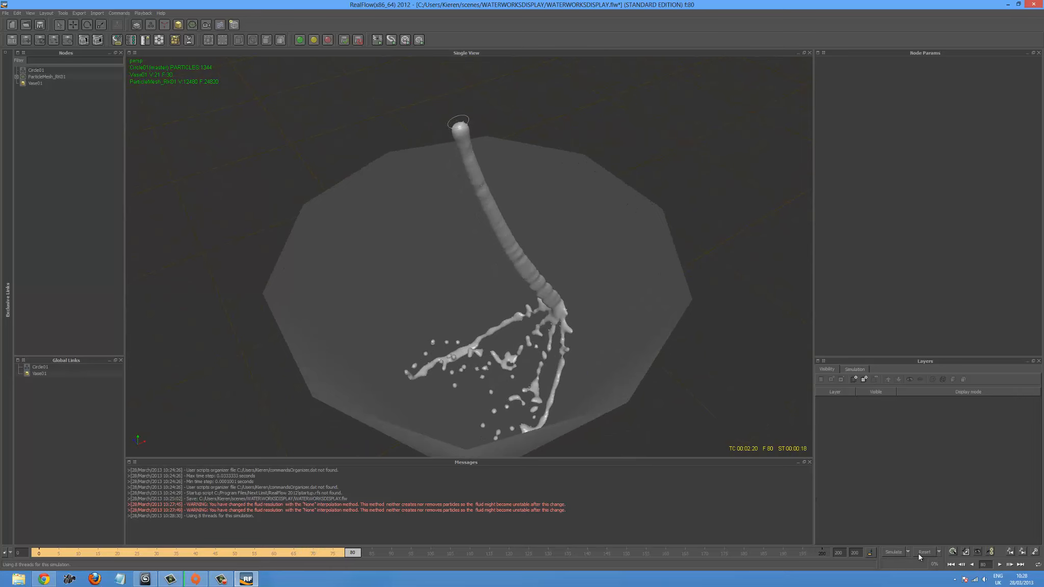
- Return the timeline to frame 0 and scale up the circle emitter for a thicker liquid stream
click(951, 564)
scroll(548, 383, down, 2)
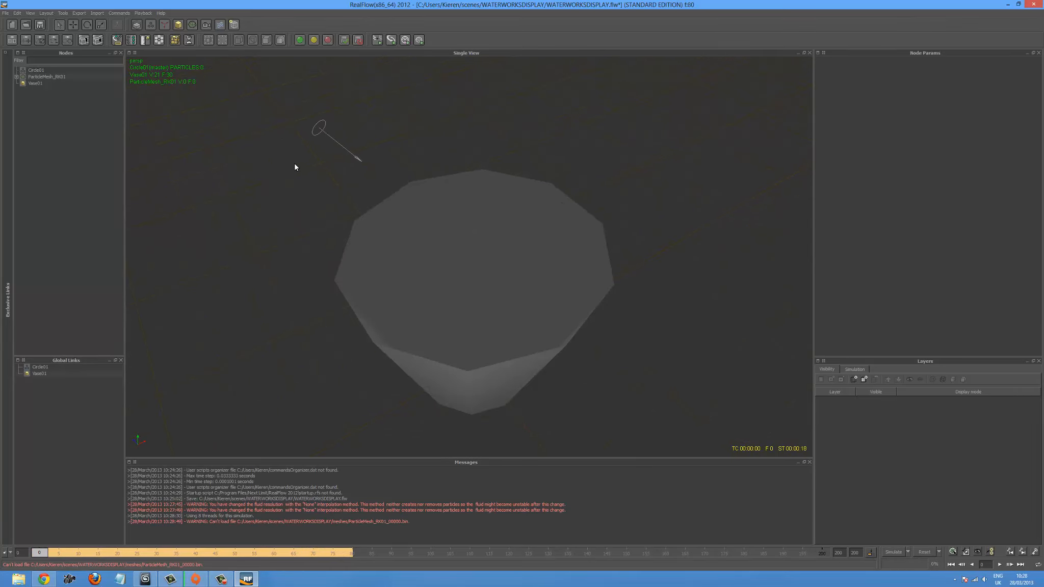
click(317, 132)
drag(366, 78, 294, 86)
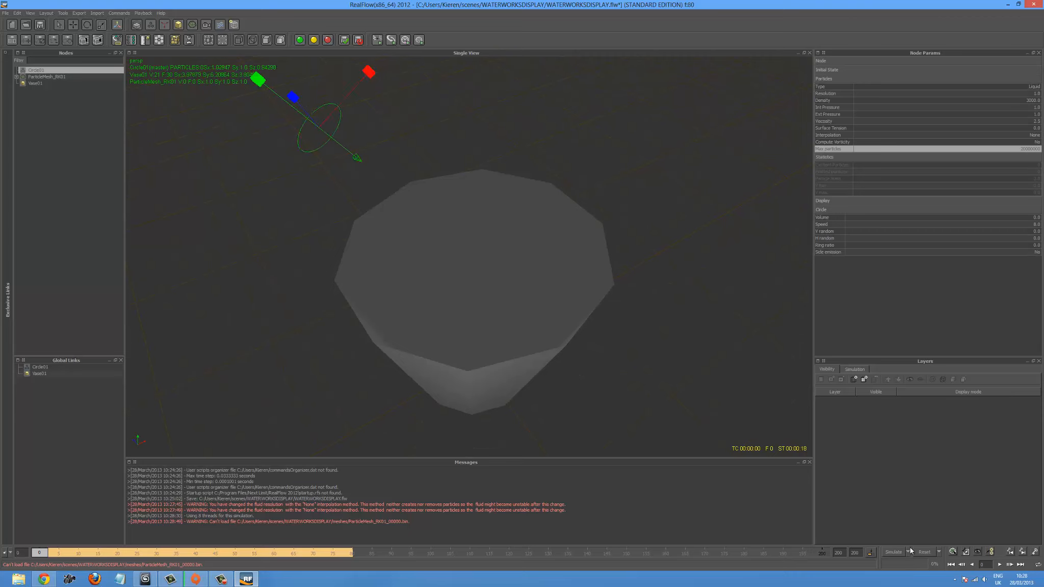
- Rerun the simulation with the enlarged emitter, inspect the splash inside and outside the vase, and stop it around frame 89
click(890, 552)
click(504, 293)
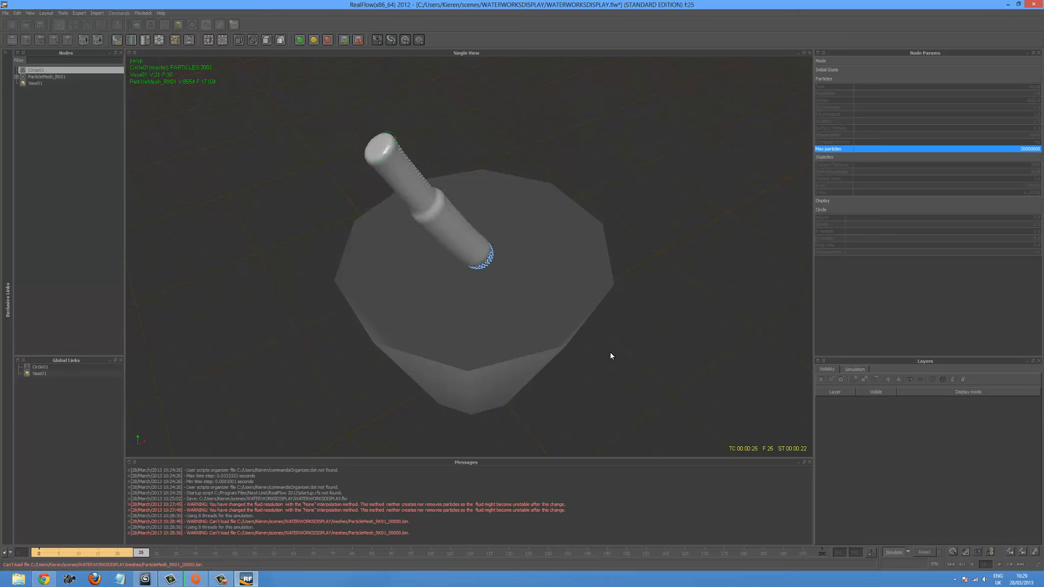
alt+drag(599, 343, 614, 339)
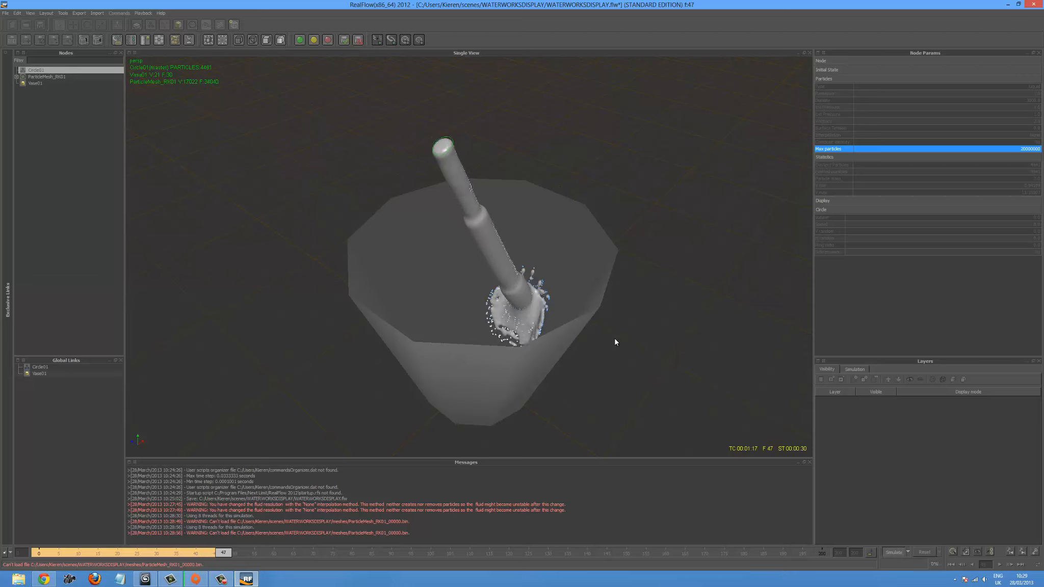
alt+drag(614, 338, 573, 334)
scroll(600, 328, up, 4)
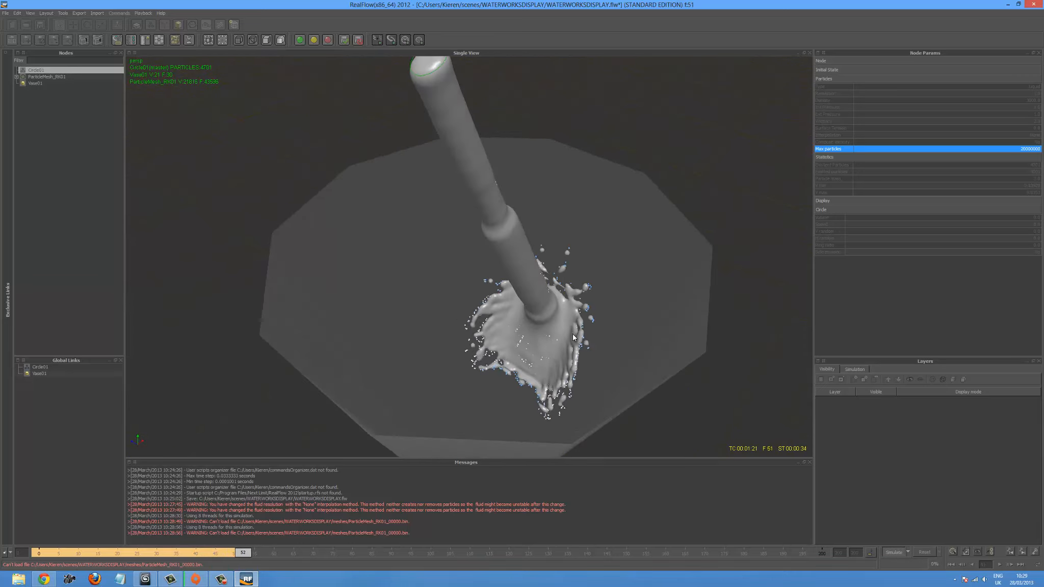
scroll(574, 337, down, 2)
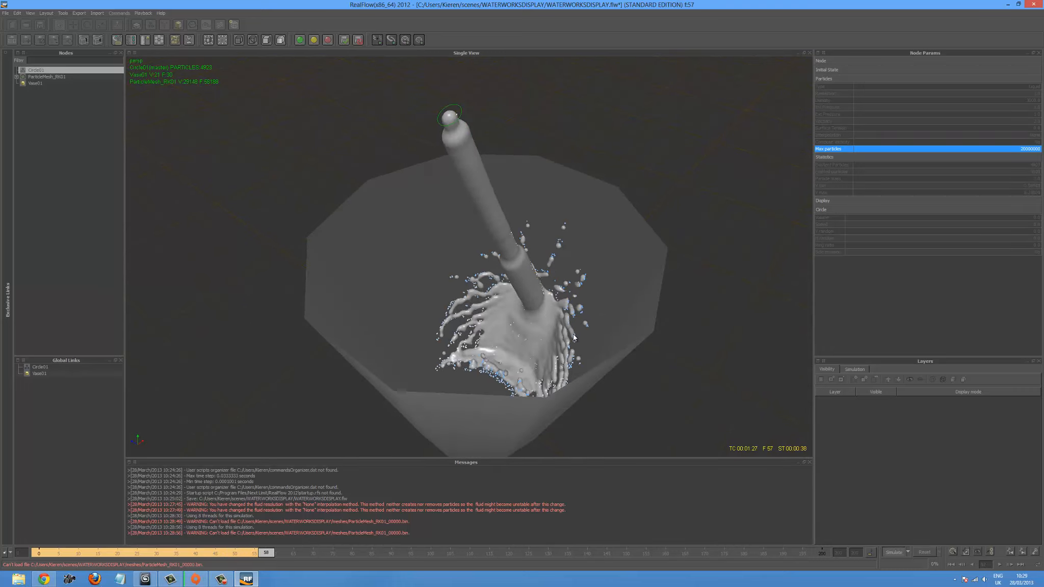
mouse_move(586, 334)
alt+mouse_down()
mouse_move(601, 327)
mouse_move(615, 342)
mouse_move(564, 326)
mouse_move(573, 350)
alt+mouse_up()
scroll(615, 339, up, 3)
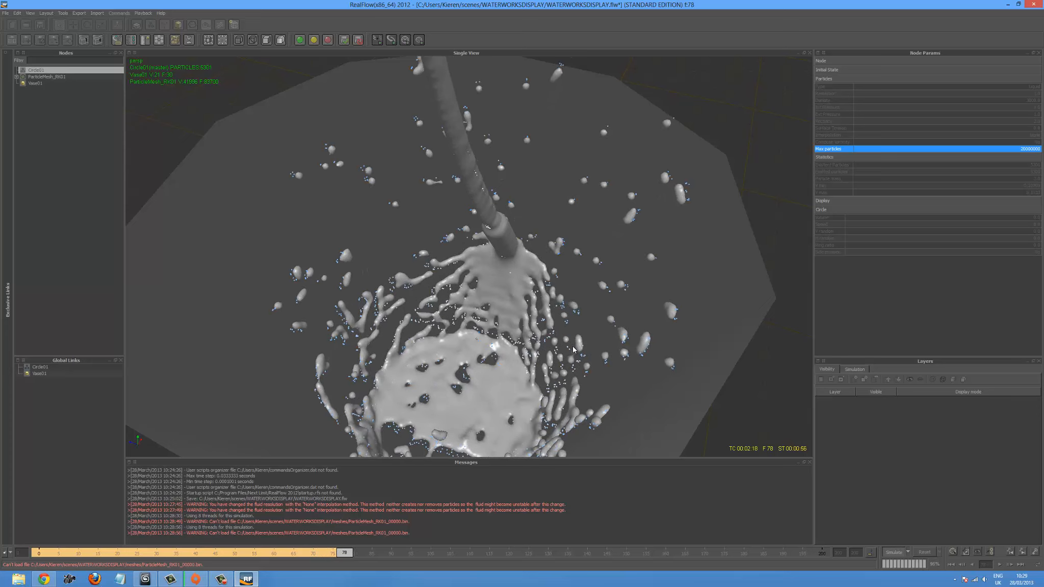
scroll(572, 353, down, 5)
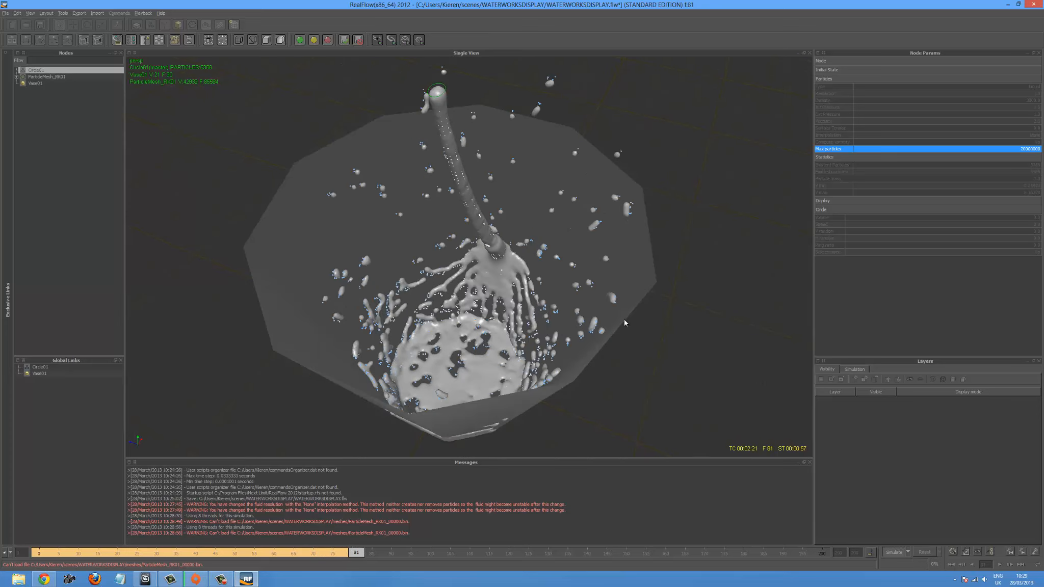
alt+drag(623, 319, 610, 303)
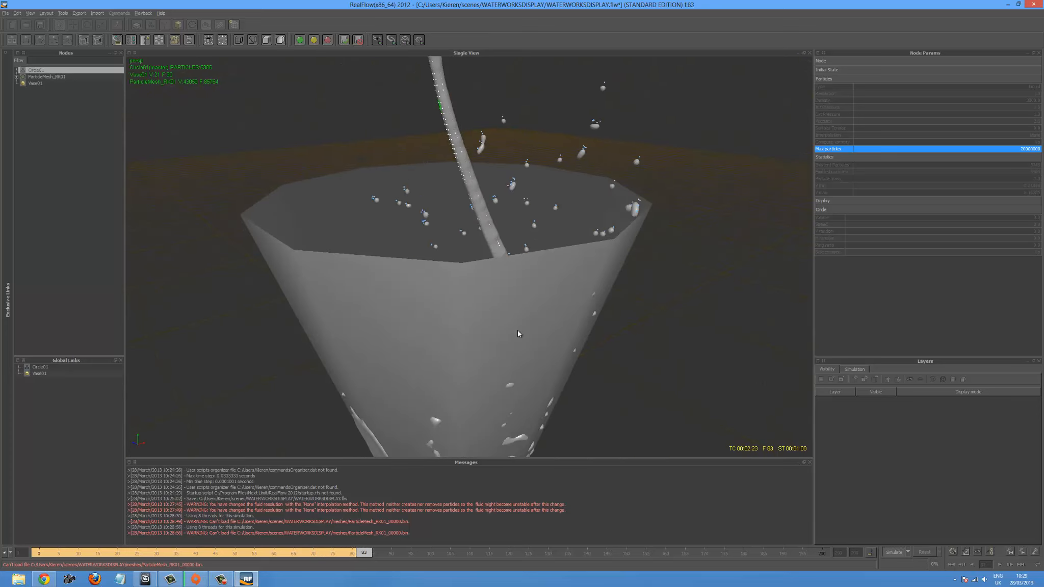
mouse_move(517, 330)
alt+mouse_down()
mouse_move(605, 303)
mouse_move(493, 337)
mouse_move(513, 321)
alt+mouse_up()
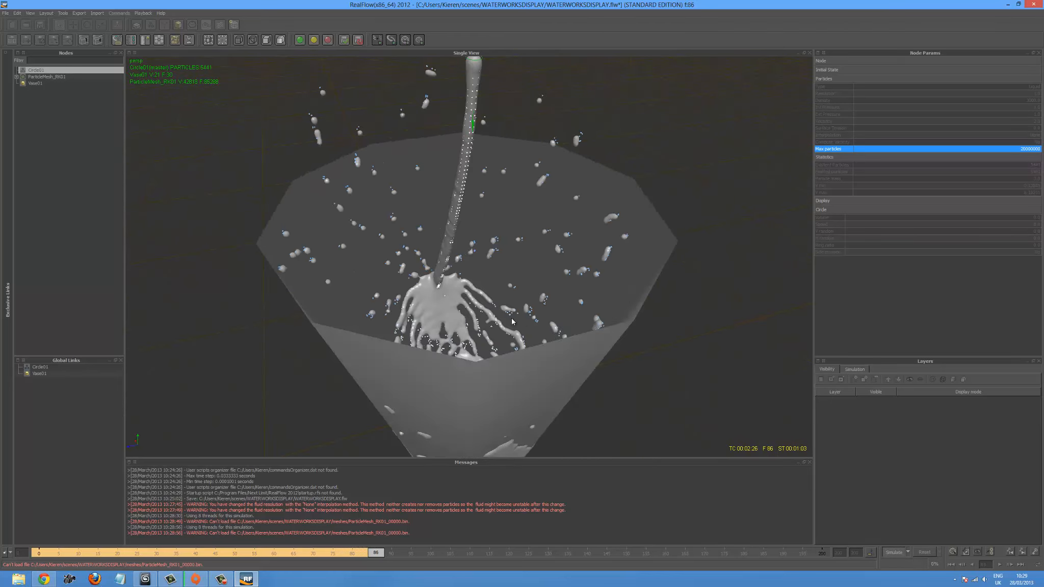
click(895, 553)
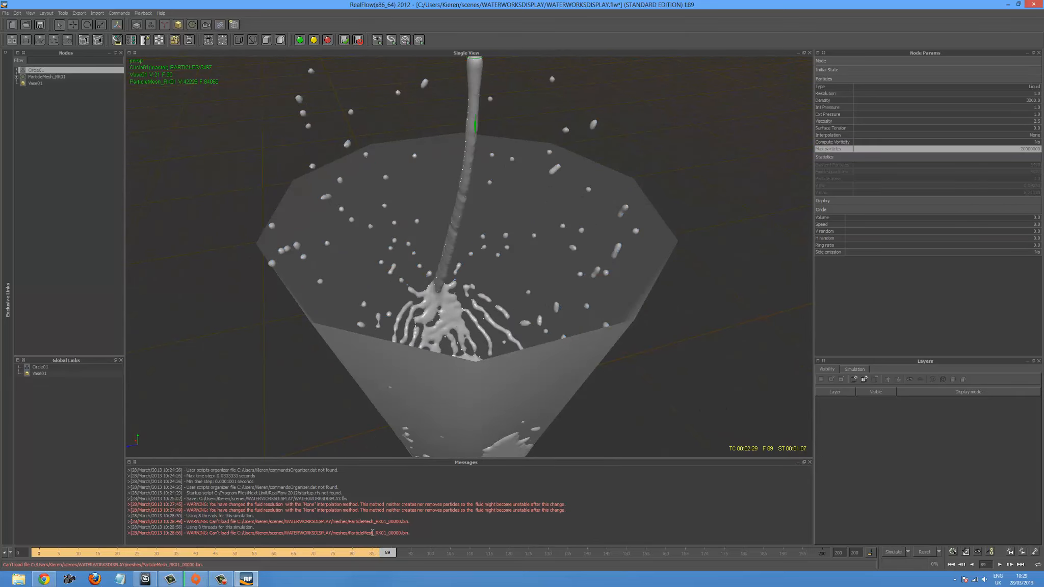
- Return the timeline to frame 0, add a Gravity daemon and move it about 9 units along Z, beside the vase
mouse_move(350, 550)
mouse_down()
mouse_move(188, 531)
mouse_move(407, 529)
mouse_move(247, 553)
mouse_move(302, 552)
mouse_move(167, 551)
mouse_move(366, 553)
mouse_move(118, 550)
mouse_move(48, 492)
mouse_up()
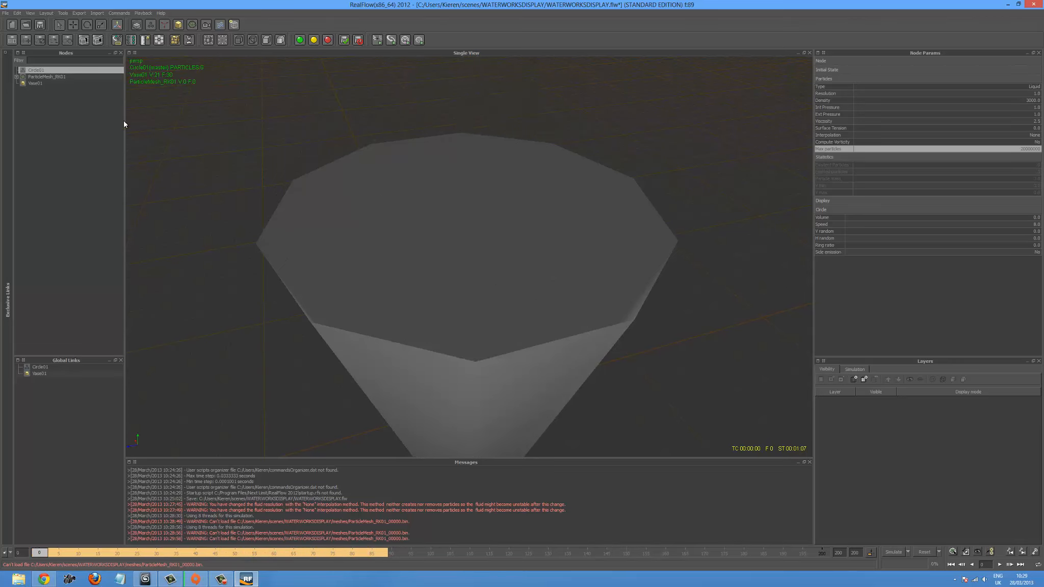
click(163, 26)
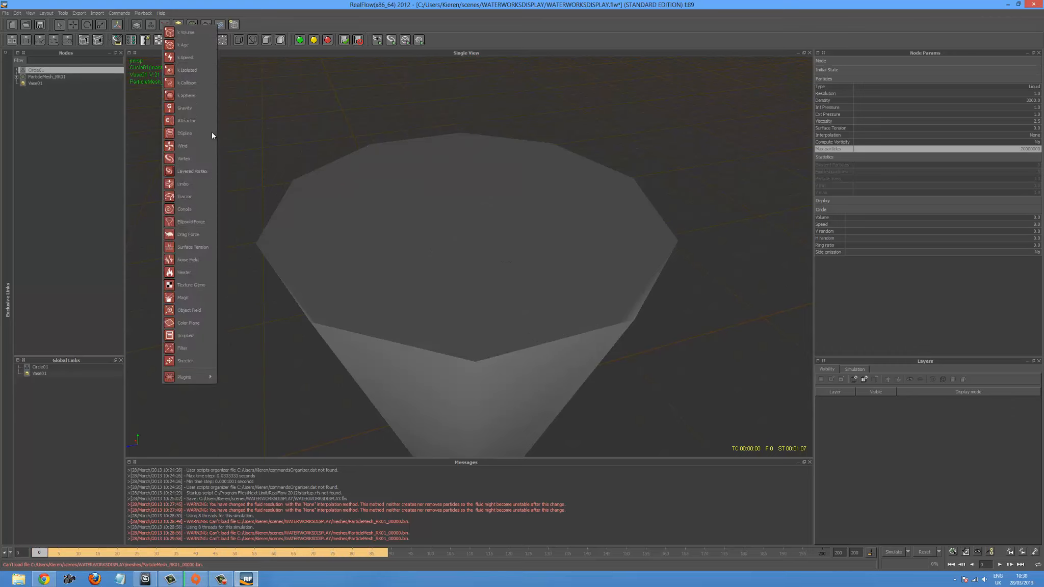
click(196, 112)
scroll(392, 427, down, 5)
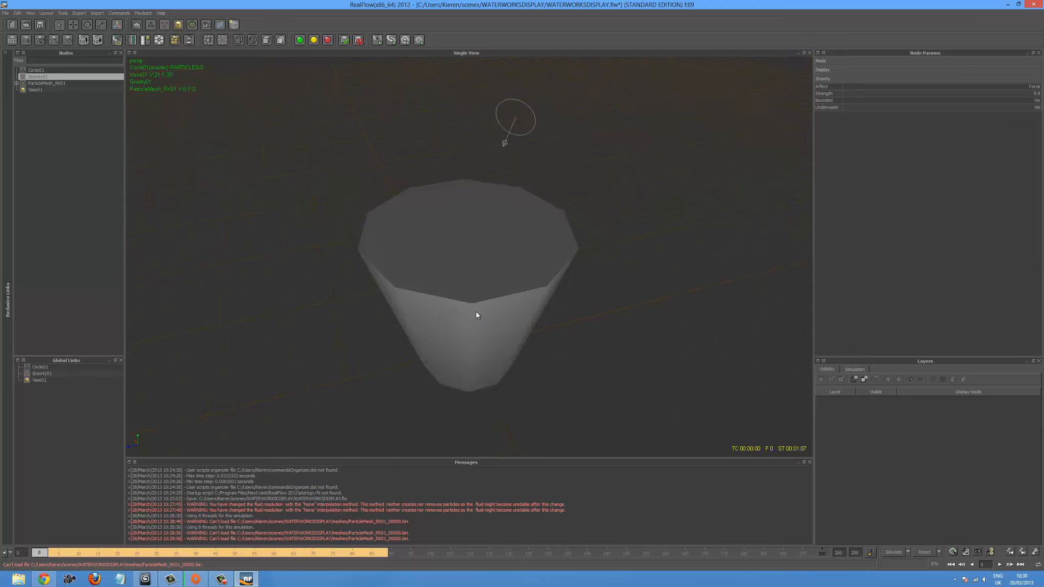
drag(394, 364, 613, 329)
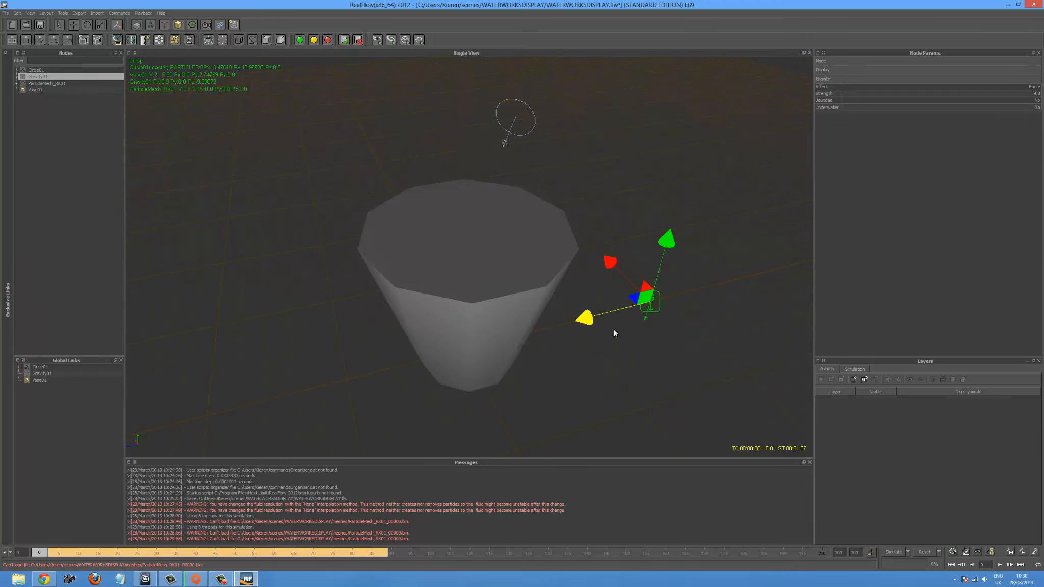
click(622, 339)
- Rerun the simulation with gravity acting on the liquid, inspect the splash inside the vase, and stop it around frame 57
scroll(530, 344, up, 5)
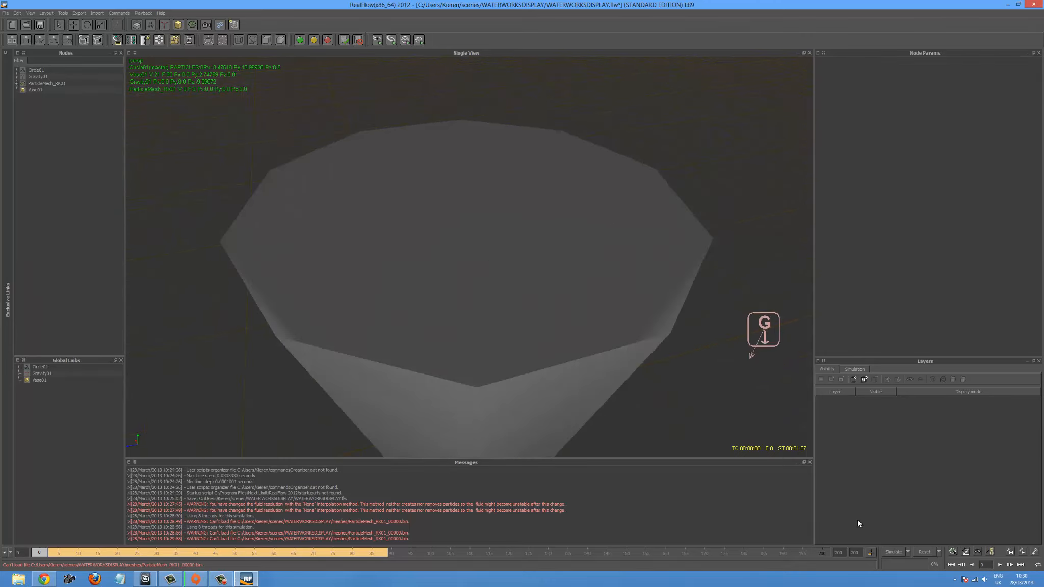
click(899, 554)
click(514, 294)
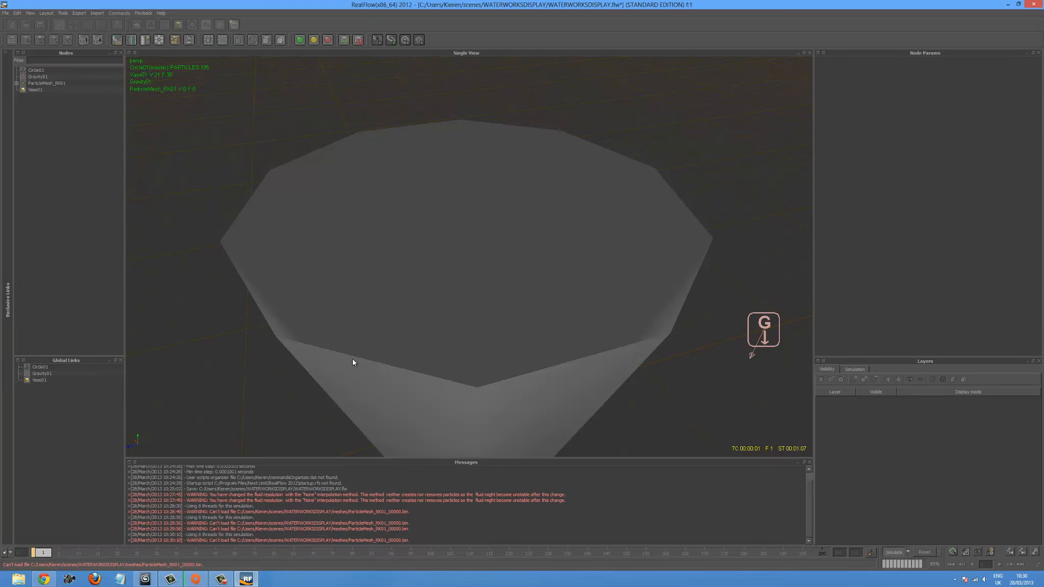
alt+drag(352, 359, 411, 360)
scroll(410, 360, down, 4)
scroll(411, 358, down, 1)
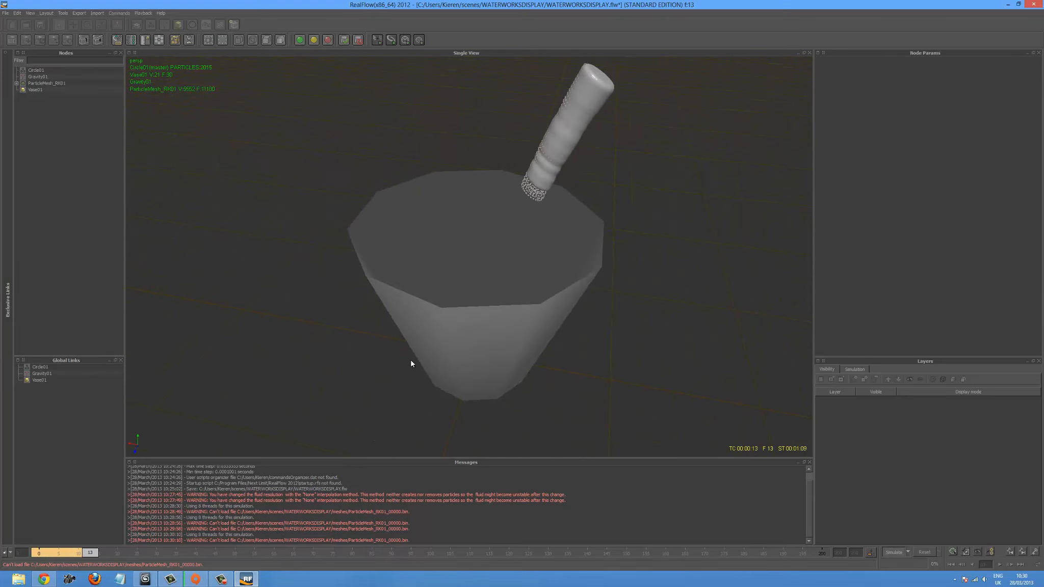
alt+drag(494, 282, 498, 287)
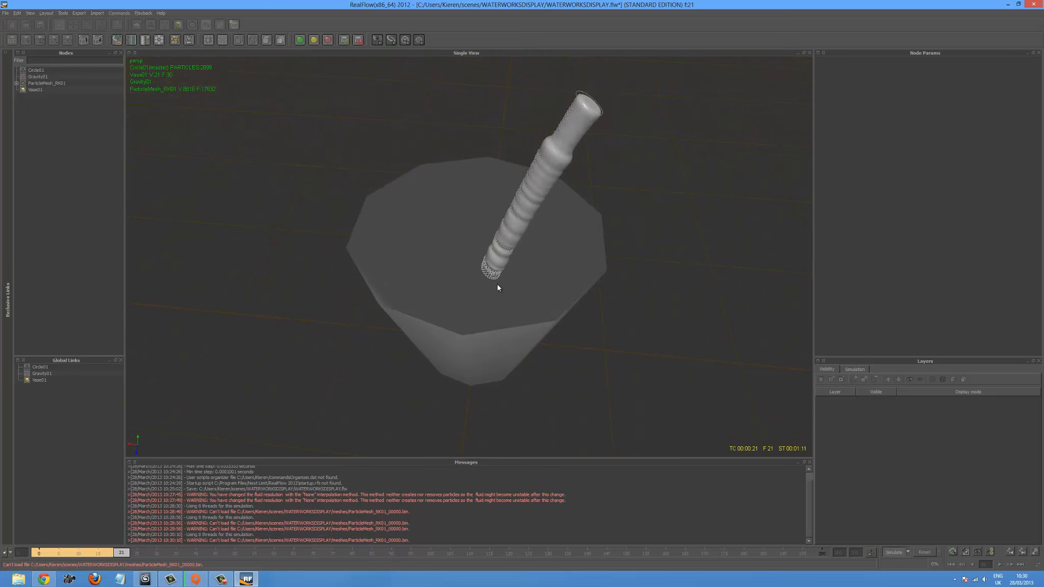
scroll(497, 287, up, 3)
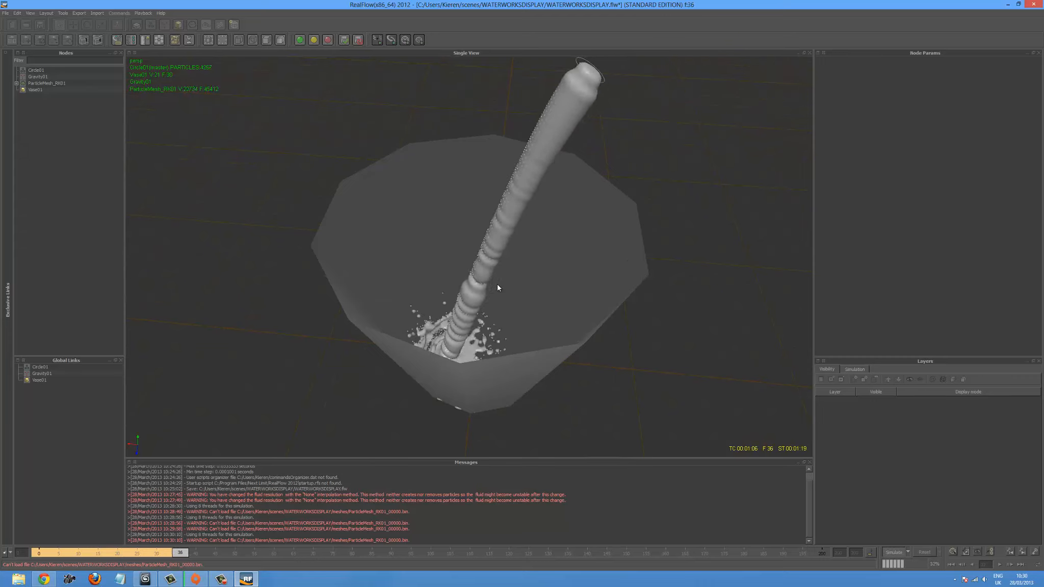
scroll(434, 378, up, 5)
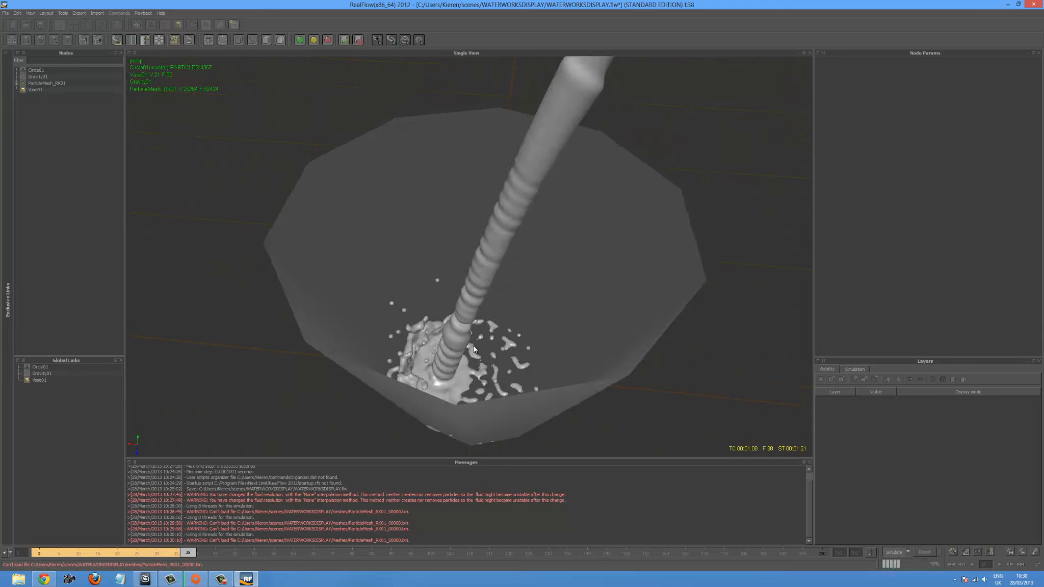
alt+drag(435, 402, 458, 378)
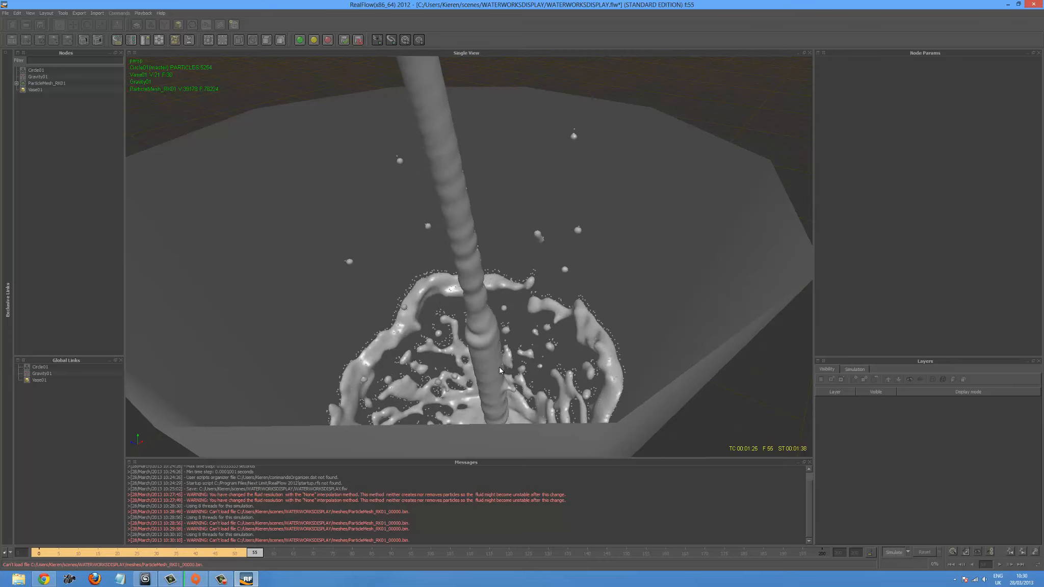
scroll(500, 365, down, 4)
mouse_move(508, 355)
alt+mouse_down()
mouse_move(506, 371)
mouse_move(487, 370)
mouse_move(505, 363)
alt+mouse_up()
click(888, 553)
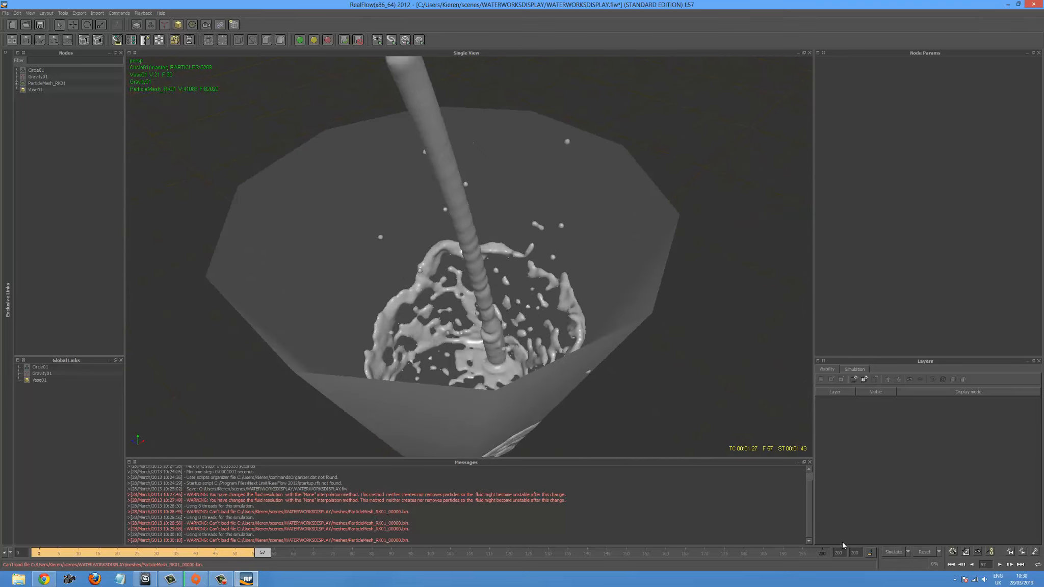
- Return the timeline to frame 0 and set the circle emitter's surface tension to 1.2 and viscosity to 1.0
click(951, 564)
scroll(445, 257, down, 2)
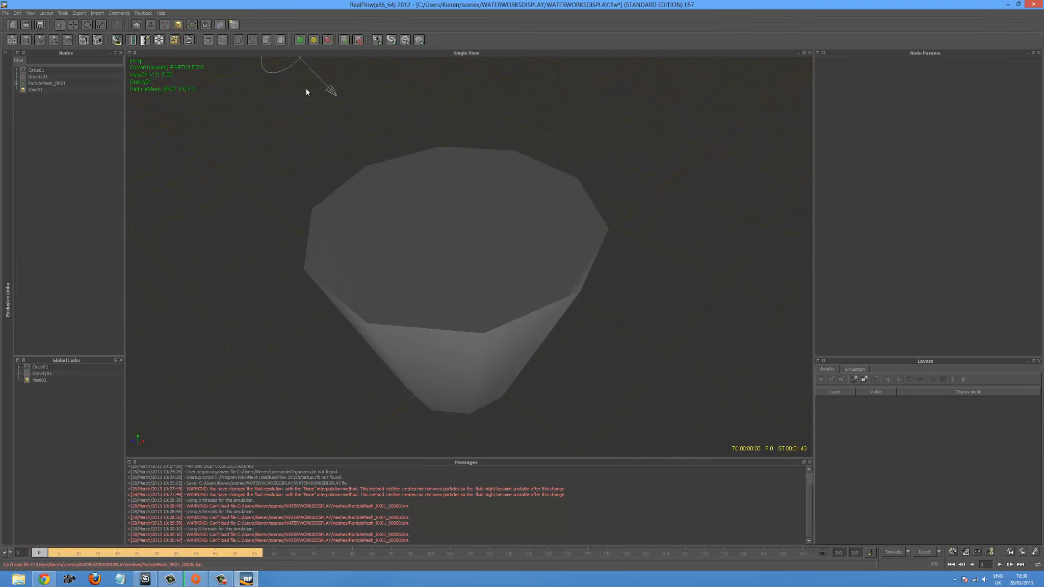
click(289, 70)
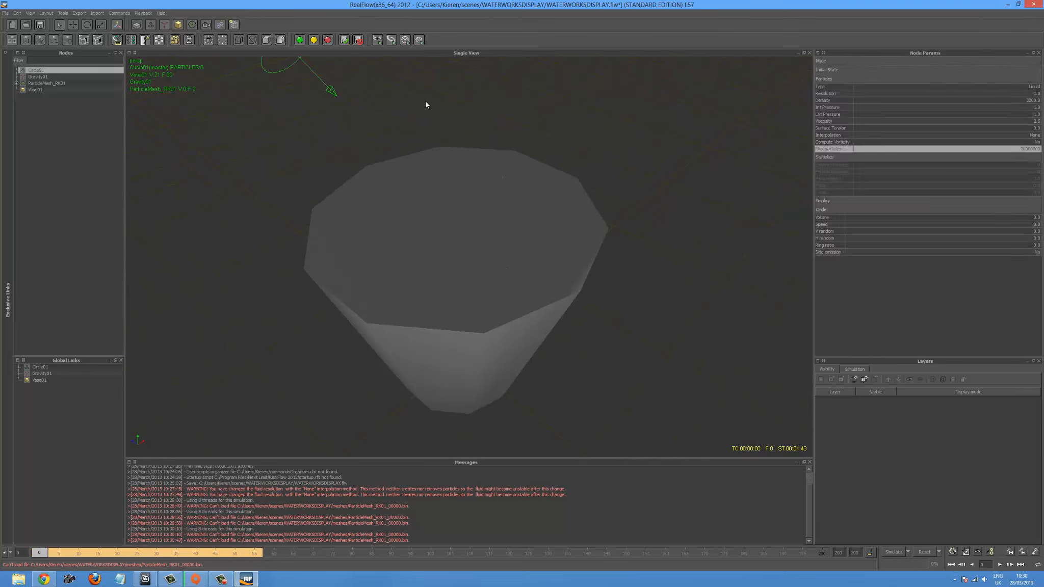
double_click(1006, 128)
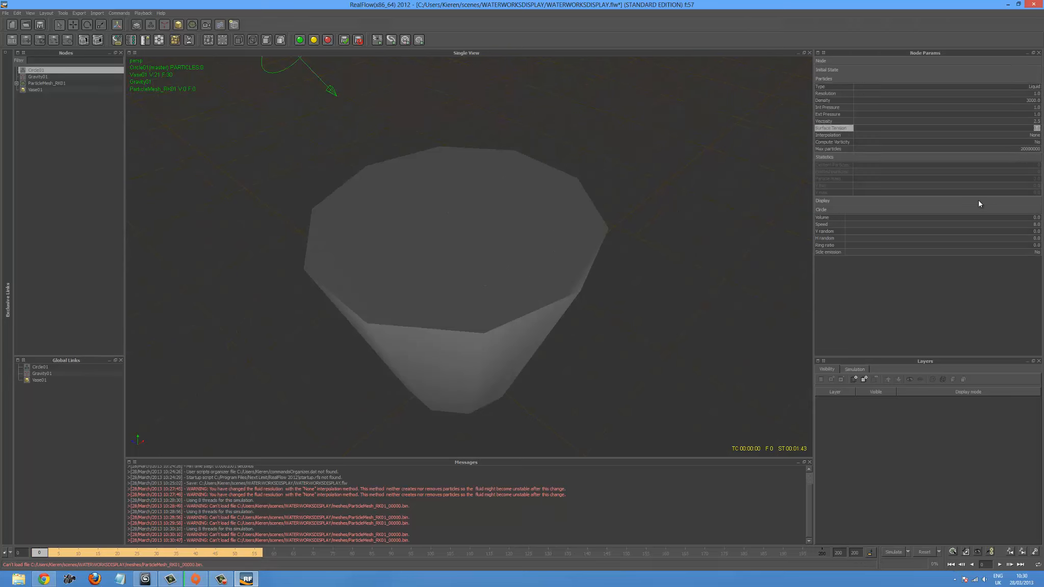
text(1.2)
key(Return)
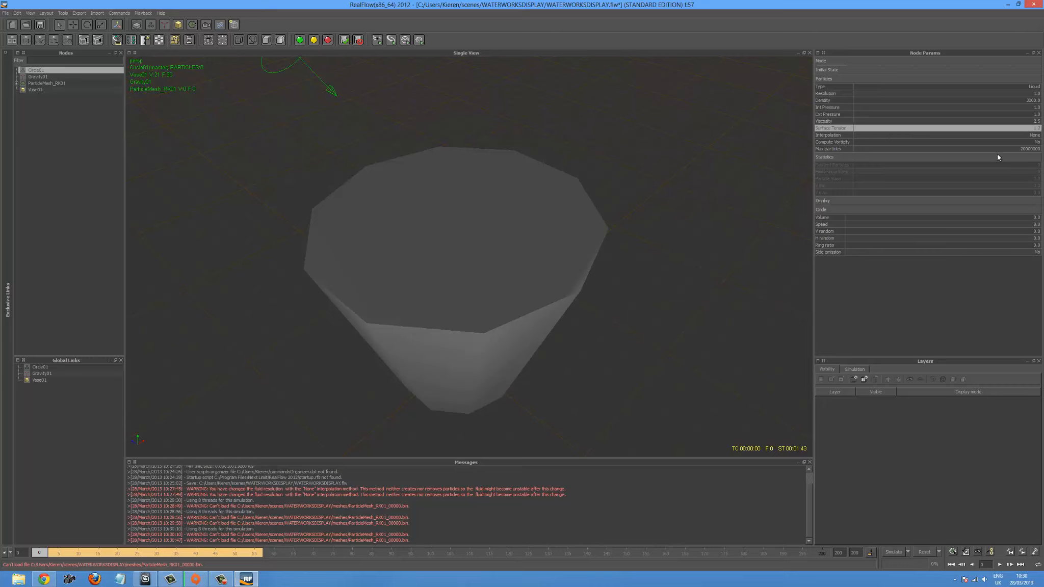
double_click(1023, 121)
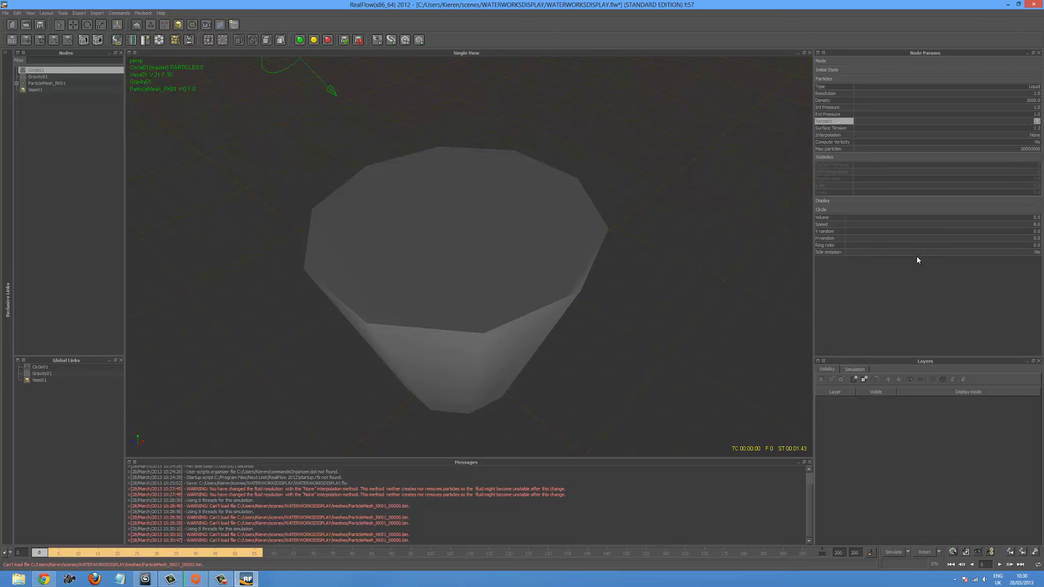
text(1)
key(Return)
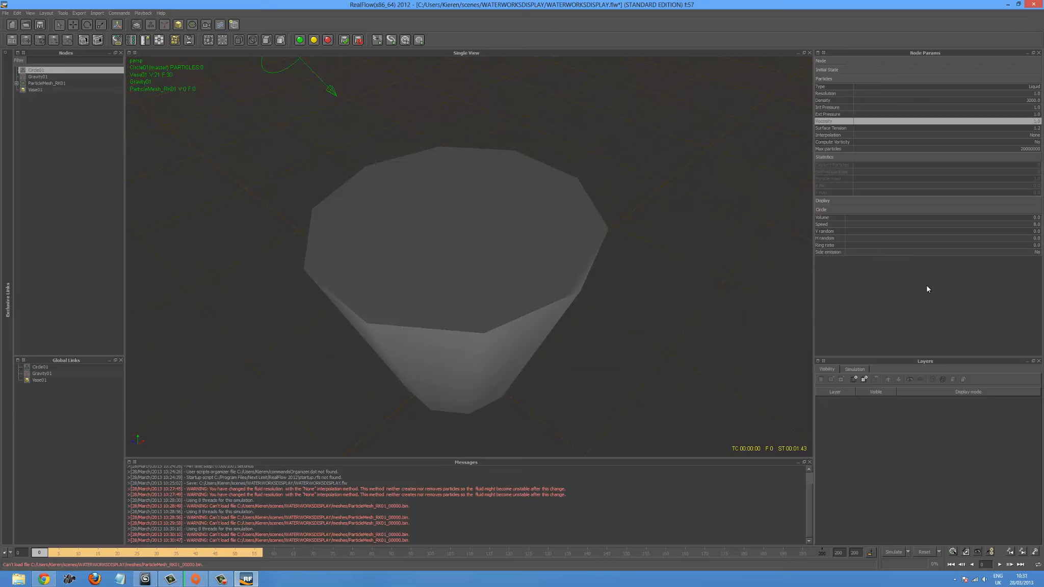
- Set the circle emitter's internal pressure to 1.2 and raise its external pressure
double_click(1027, 109)
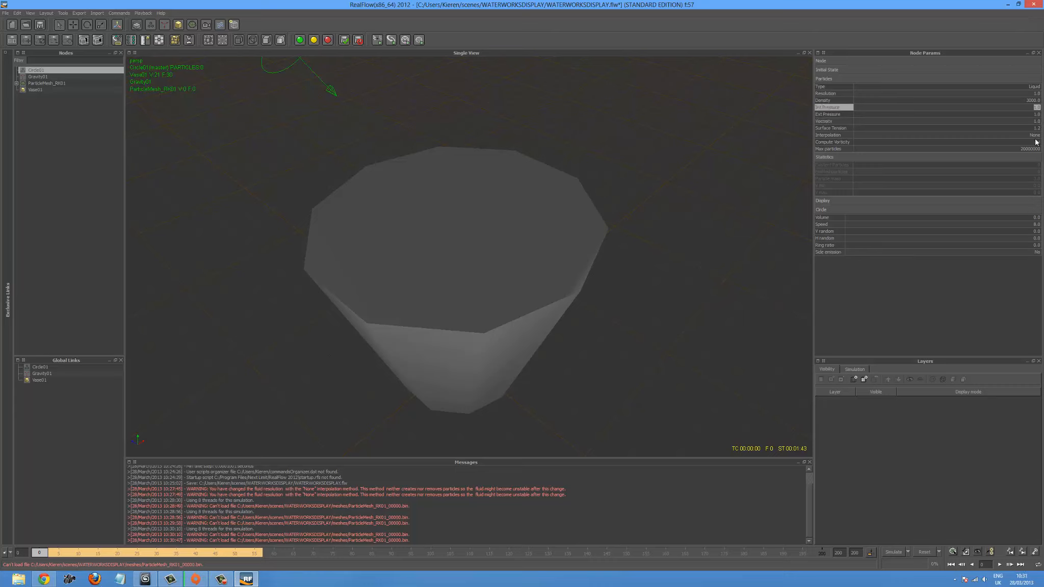
text(1.2)
double_click(1035, 115)
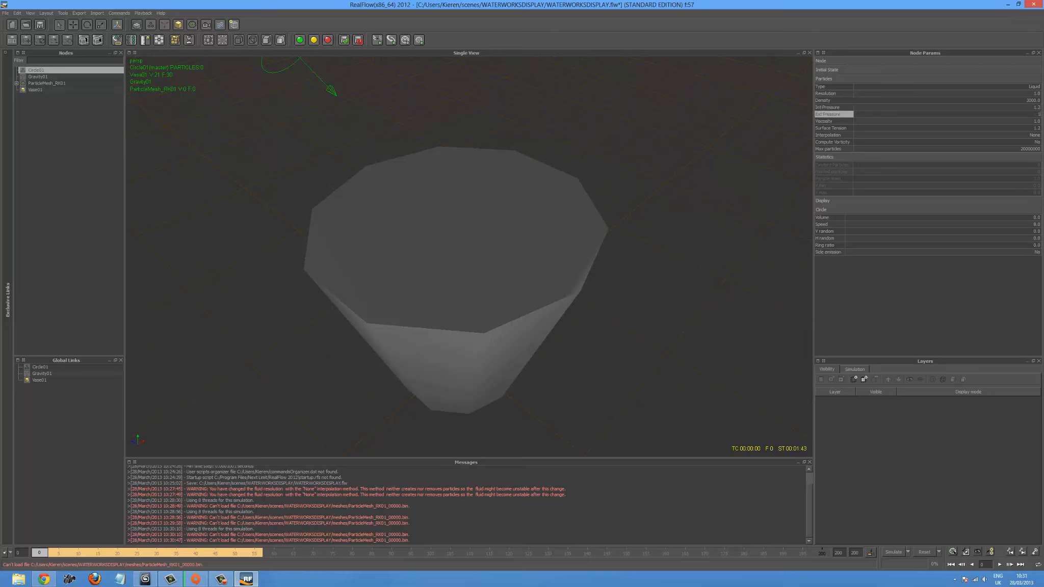
click(963, 268)
- Increase the circle emitter's density and its maximum number of particles
double_click(1031, 101)
double_click(1032, 150)
key(Return)
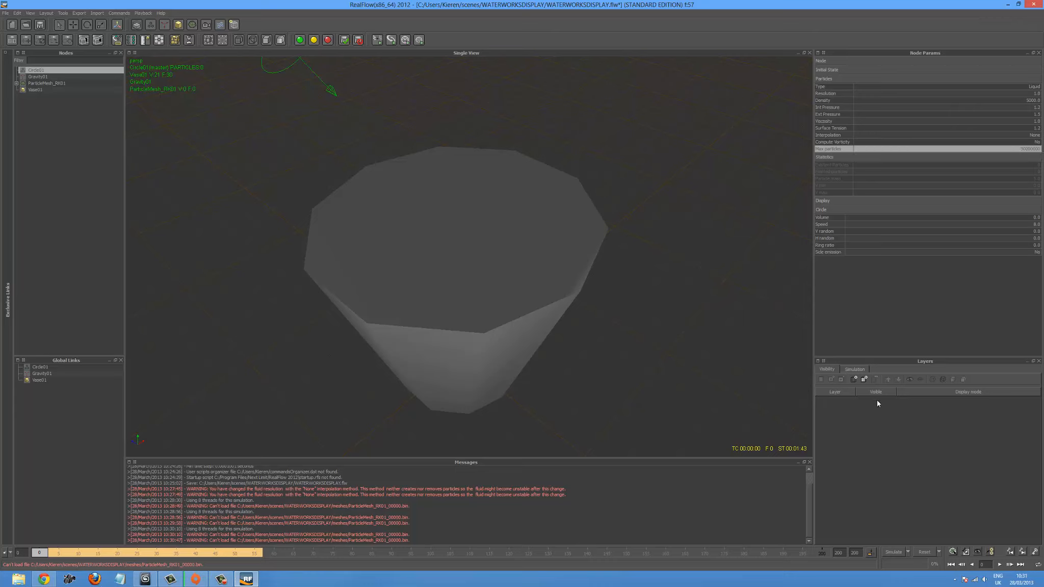
- Rerun the simulation with the new fluid parameters, overwriting the cached data, and examine the splash inside the vase from several angles
click(889, 552)
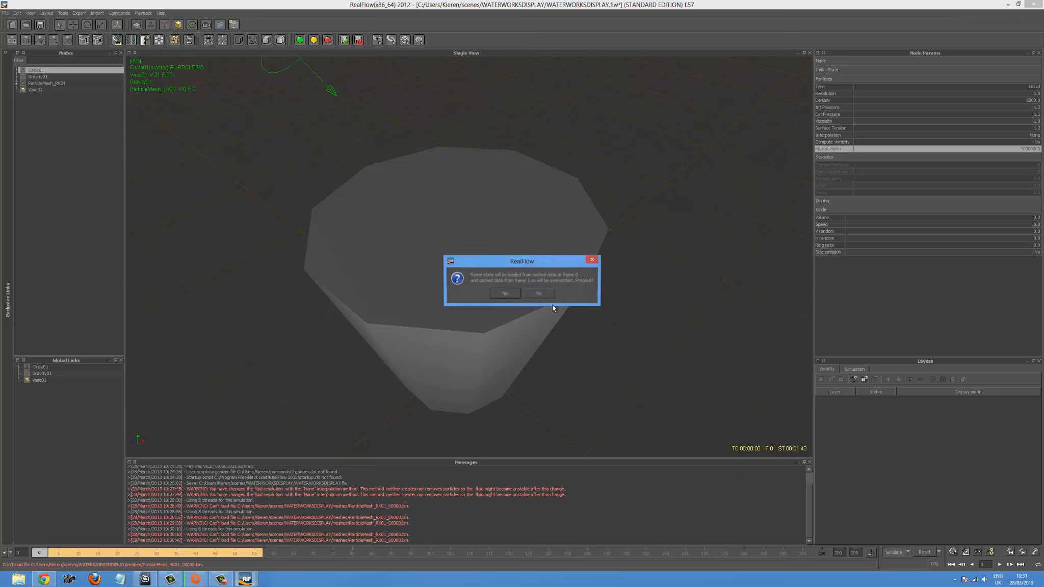
click(506, 293)
scroll(652, 308, up, 3)
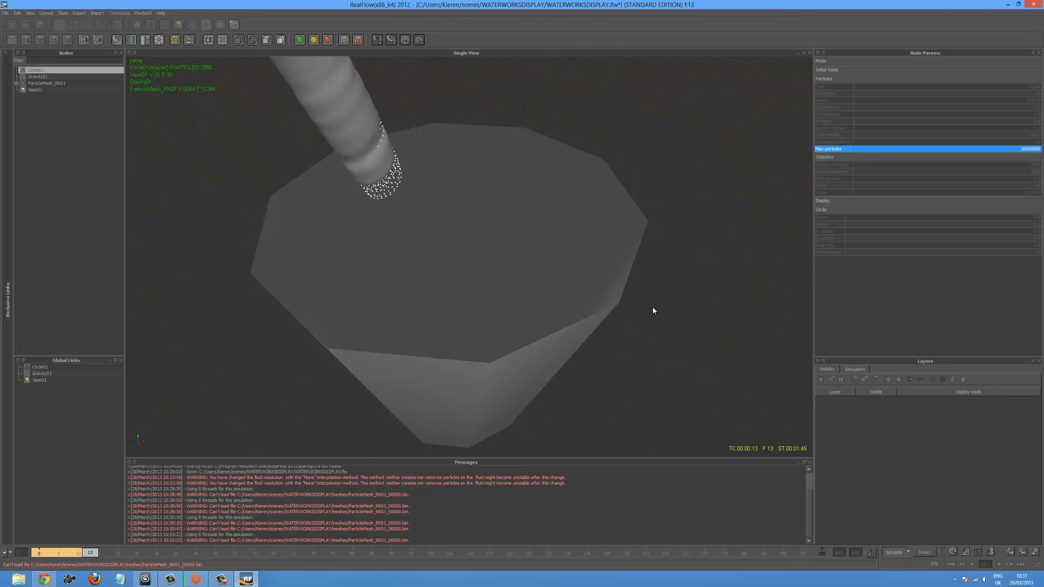
alt+drag(598, 366, 609, 375)
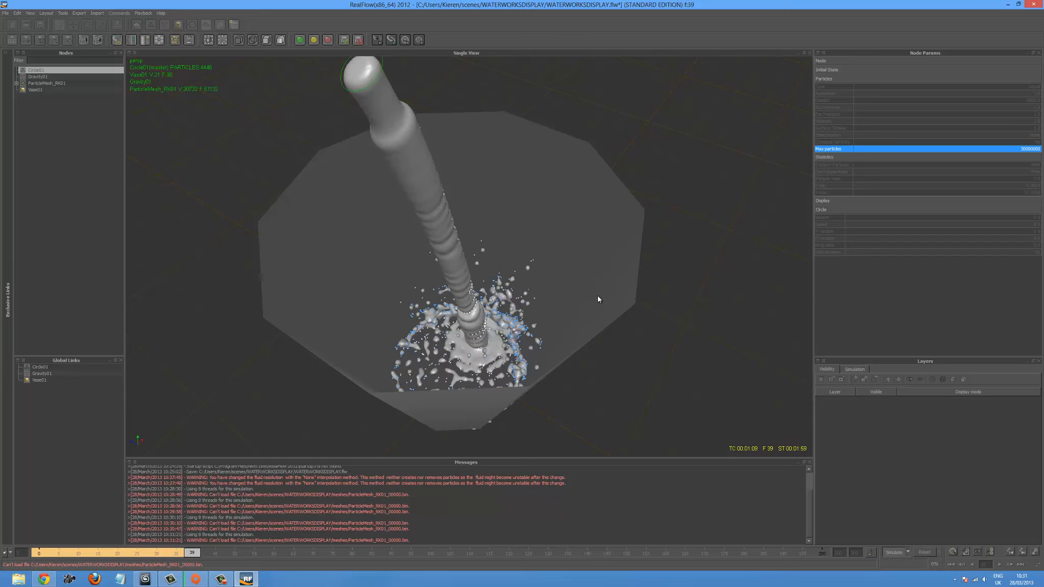
scroll(601, 306, up, 2)
mouse_move(595, 345)
alt+mouse_down()
mouse_move(608, 349)
mouse_move(587, 346)
alt+mouse_up()
scroll(589, 347, up, 2)
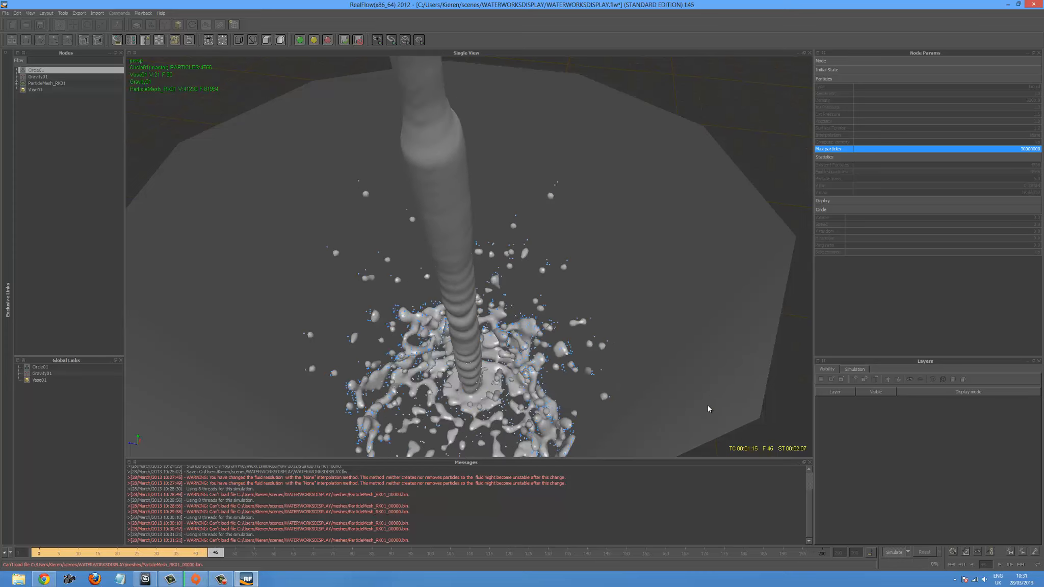
scroll(707, 406, down, 3)
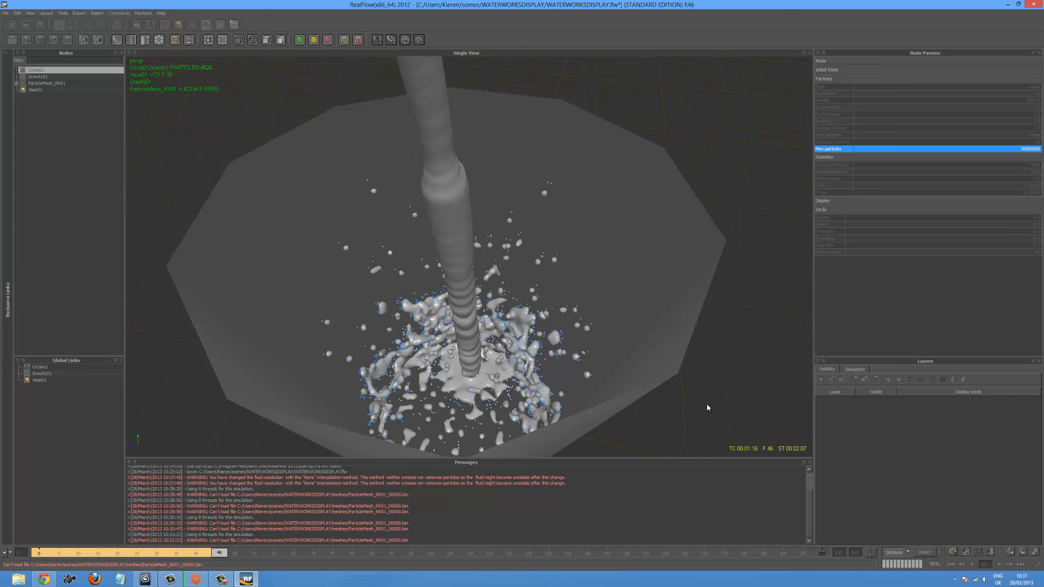
scroll(707, 406, down, 3)
alt+drag(706, 400, 659, 375)
alt+drag(667, 385, 565, 349)
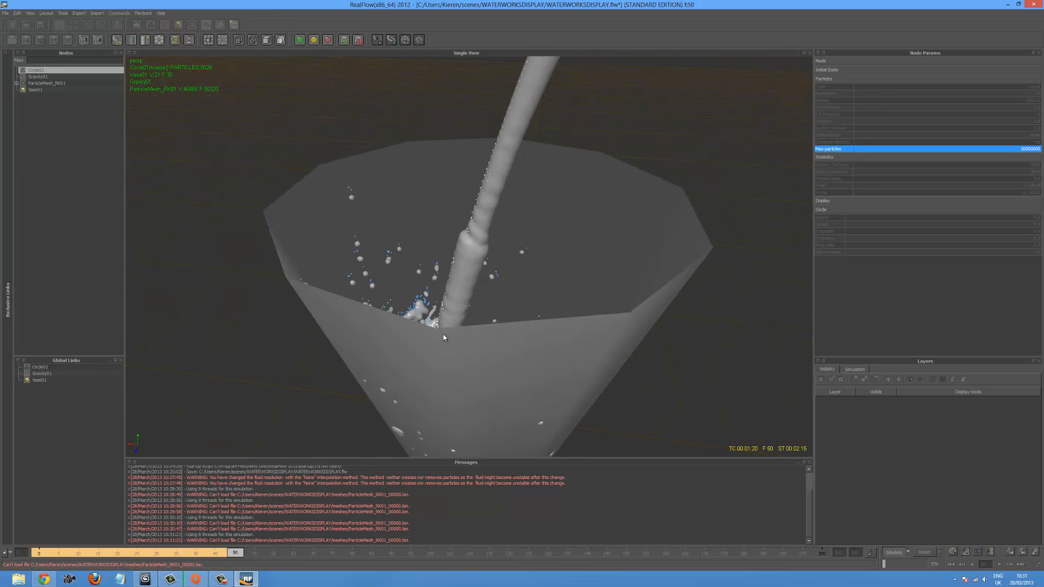
alt+drag(443, 334, 615, 282)
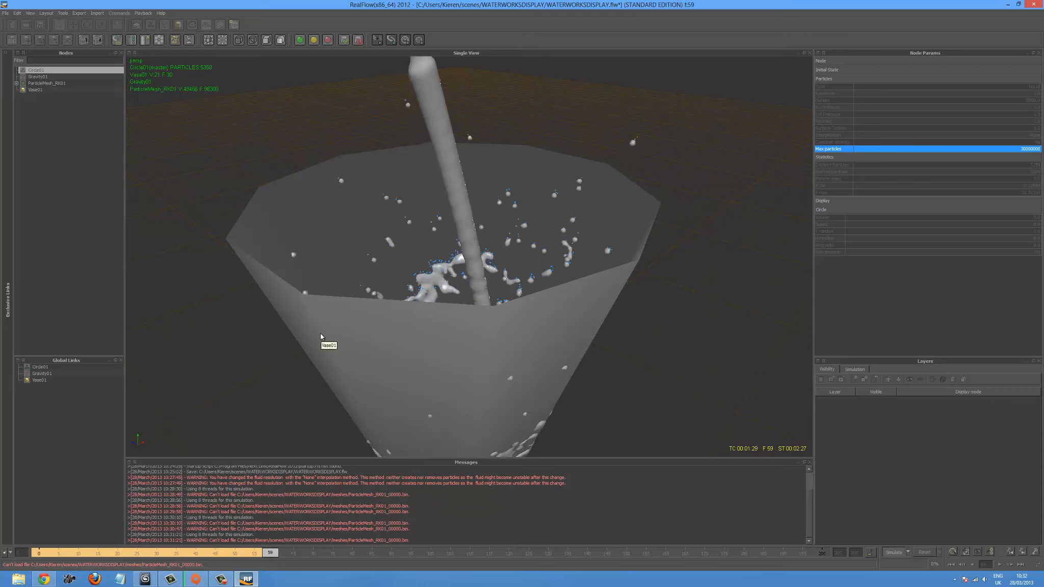
- Examine the vase's outer walls for liquid passing through, check the splash from above, and stop the simulation around frame 73
alt+drag(437, 252, 426, 244)
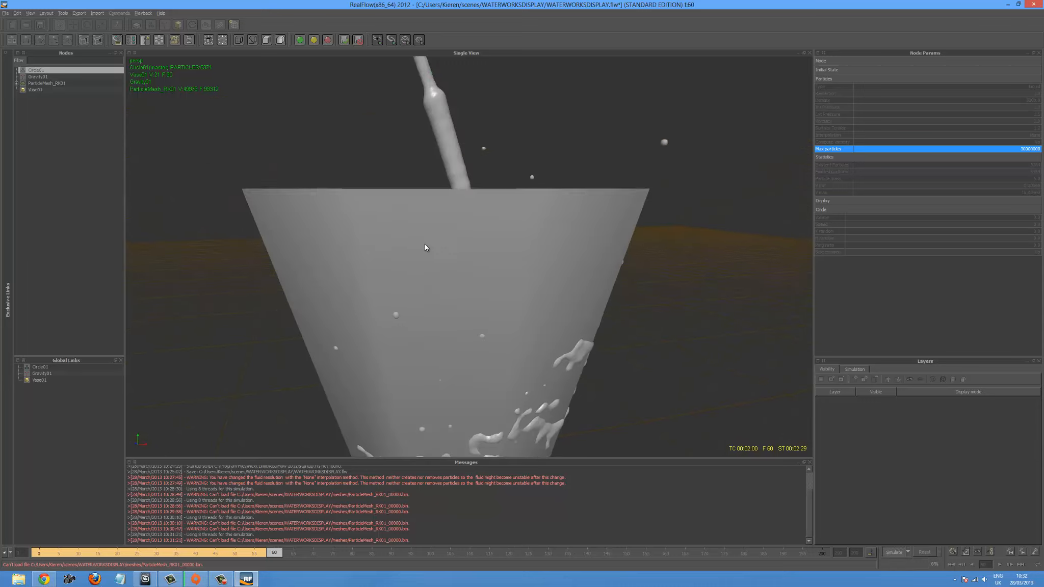
scroll(425, 245, down, 4)
scroll(438, 276, down, 2)
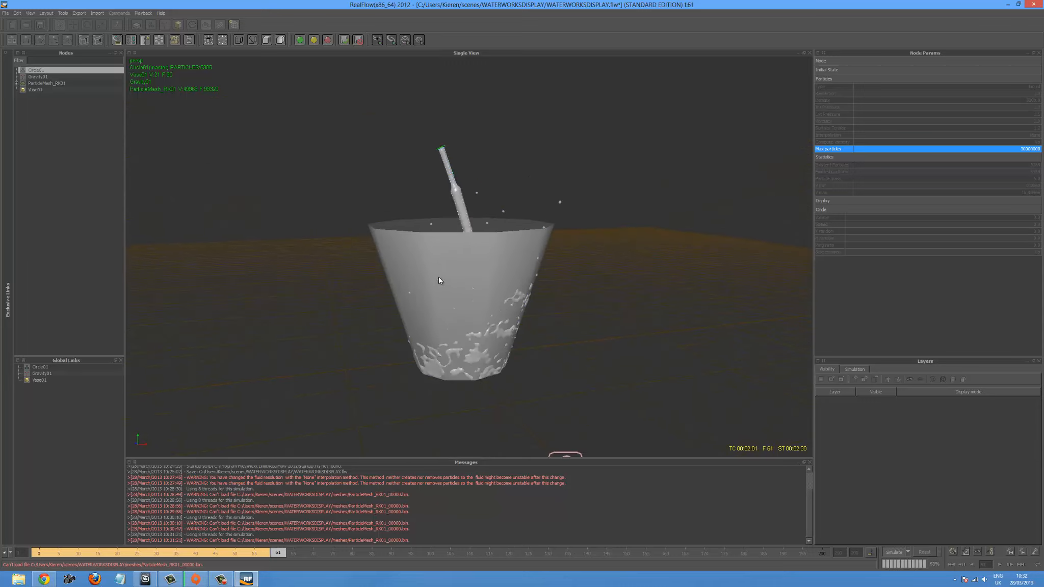
scroll(439, 276, down, 2)
scroll(439, 276, up, 4)
alt+drag(439, 270, 658, 280)
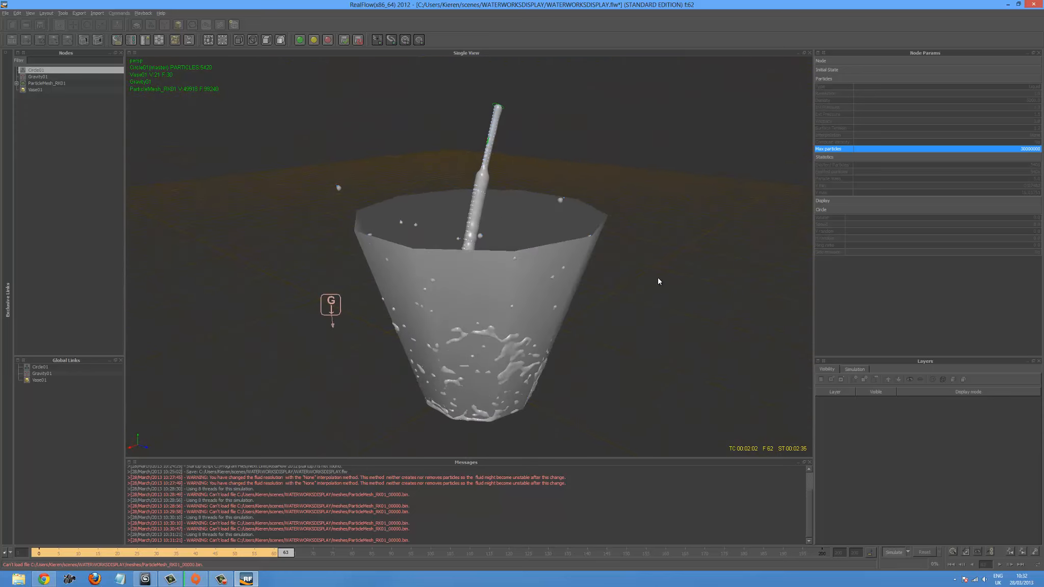
alt+drag(571, 326, 507, 326)
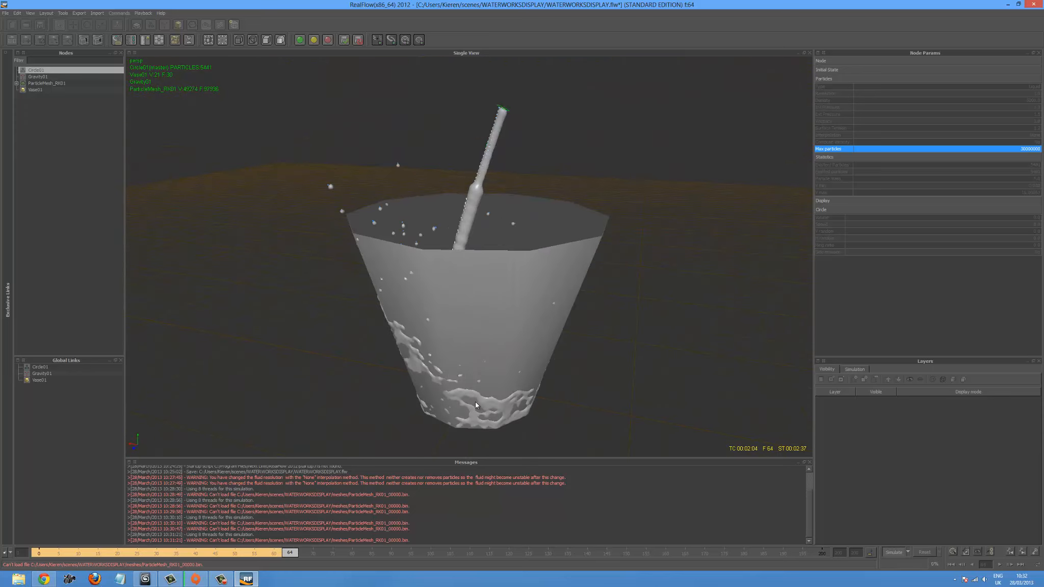
alt+drag(460, 358, 549, 357)
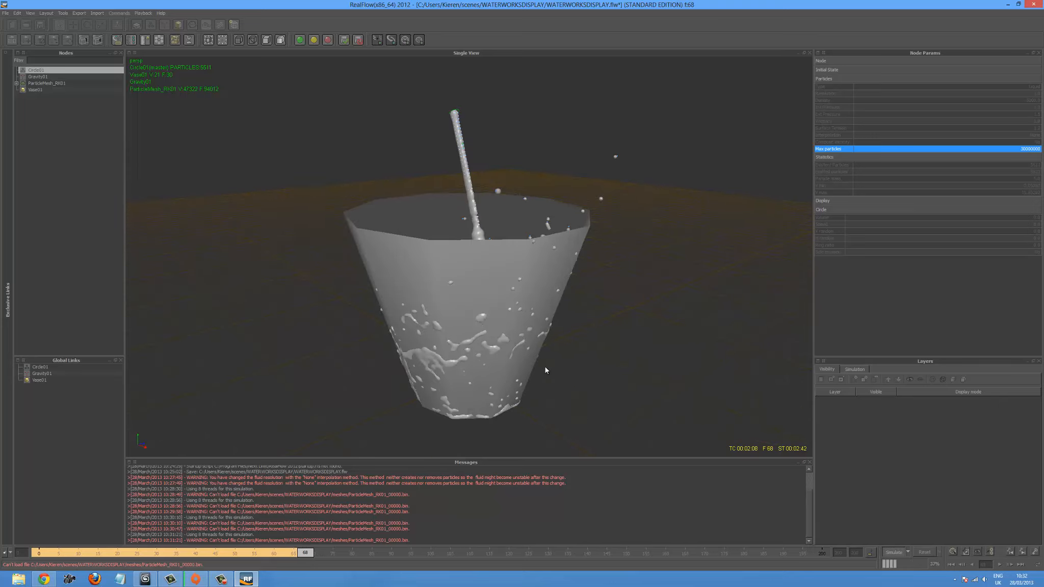
alt+drag(431, 339, 535, 398)
scroll(542, 334, up, 5)
scroll(533, 326, up, 3)
scroll(532, 342, down, 4)
click(892, 552)
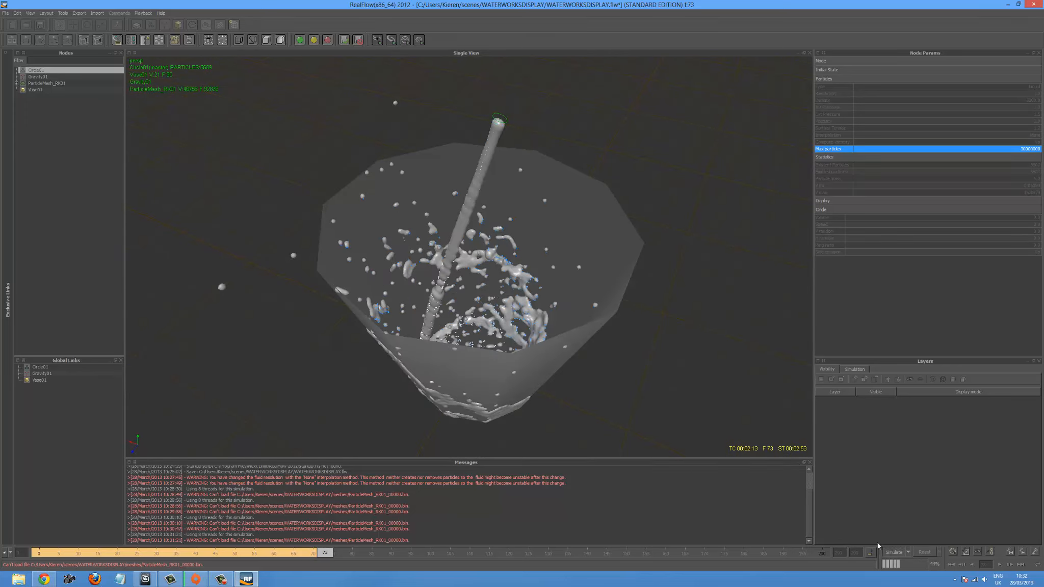
- Play back the cached simulation from frame 0, viewing the vase from above, and return the timeline to frame 0
click(951, 564)
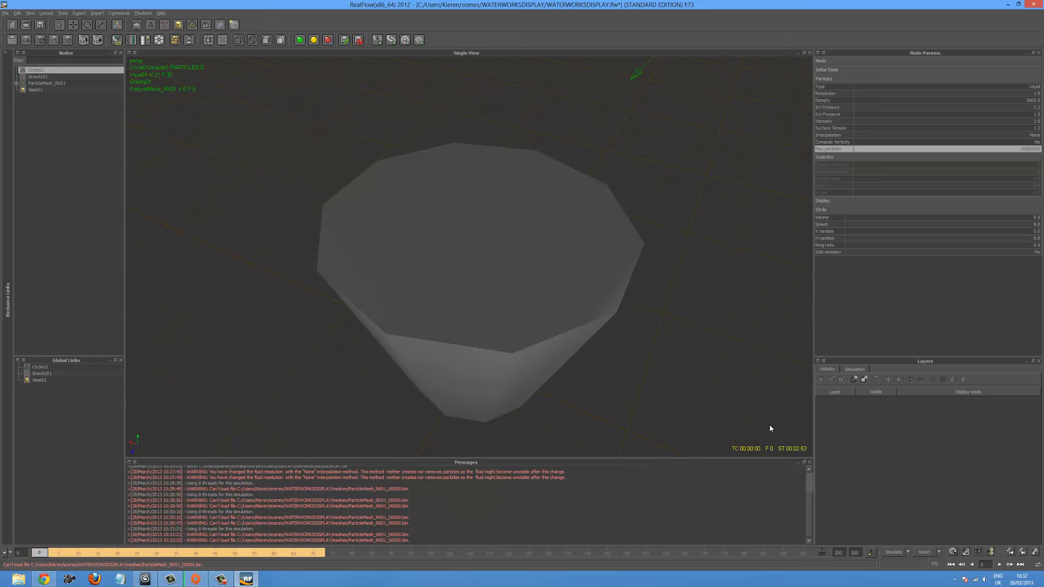
click(1000, 564)
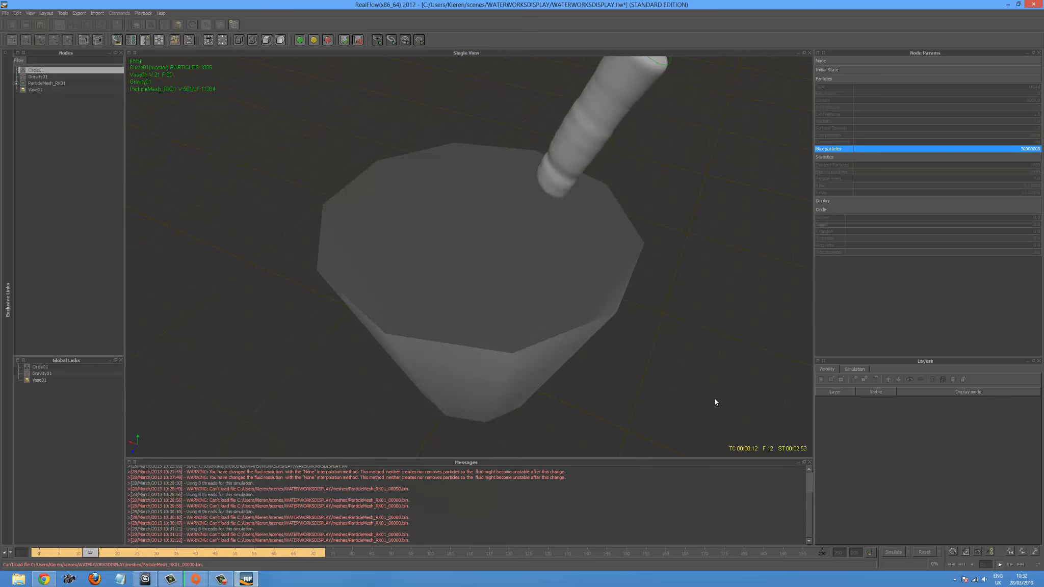
alt+drag(496, 320, 496, 340)
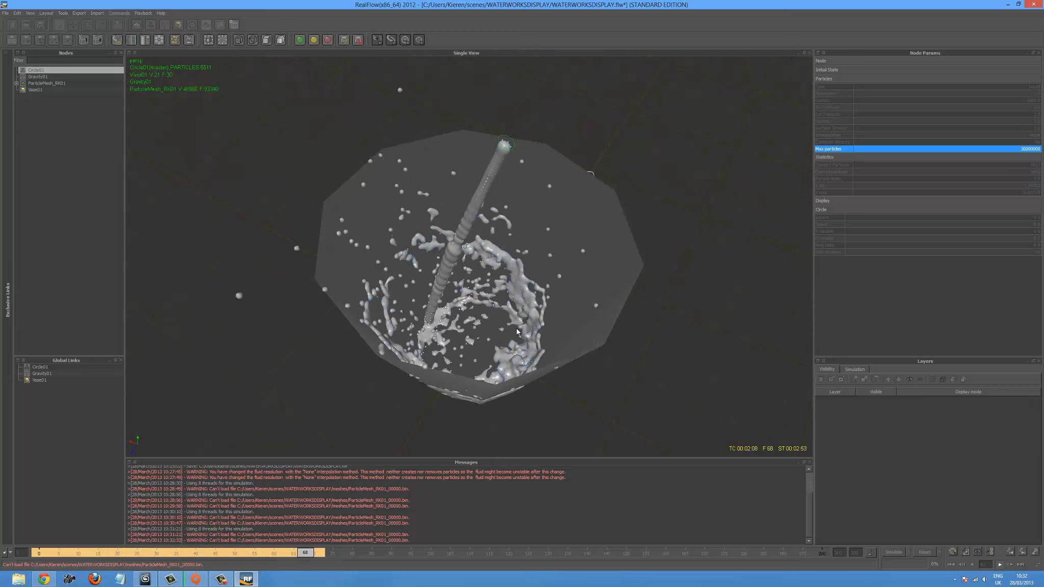
click(1001, 565)
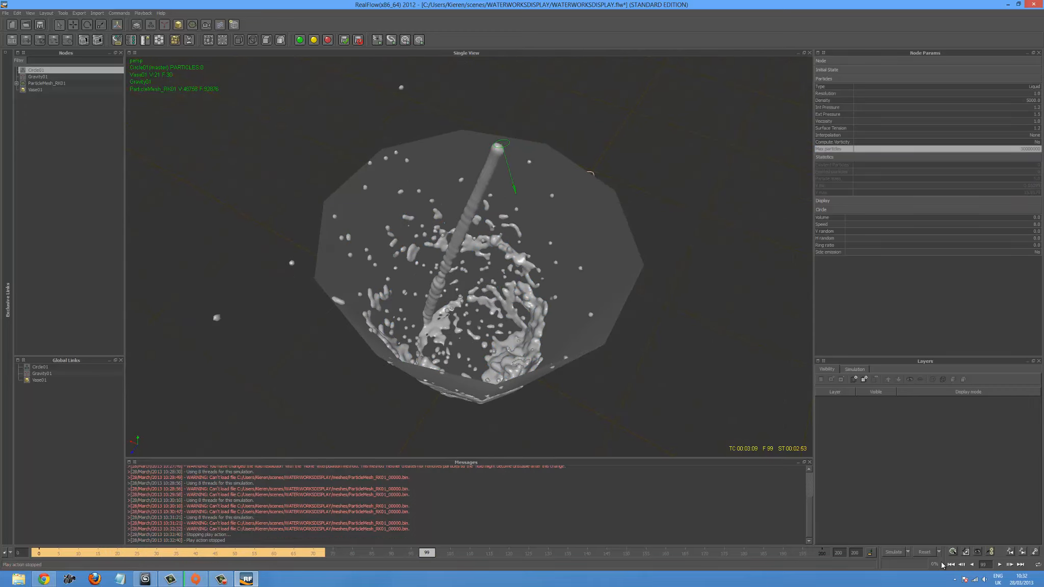
click(952, 565)
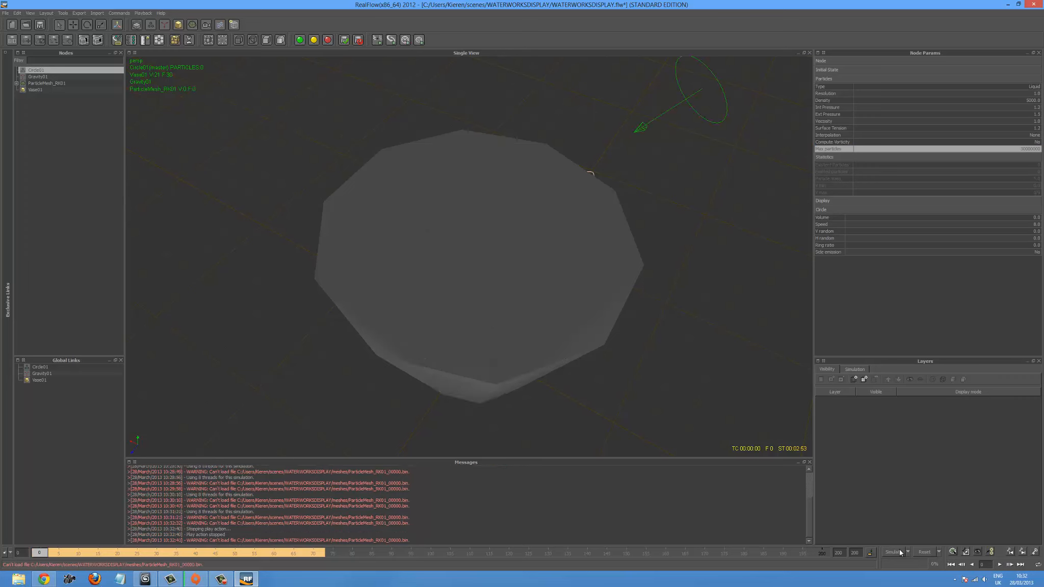
- Set the circle emitter's viscosity to 4
double_click(1034, 122)
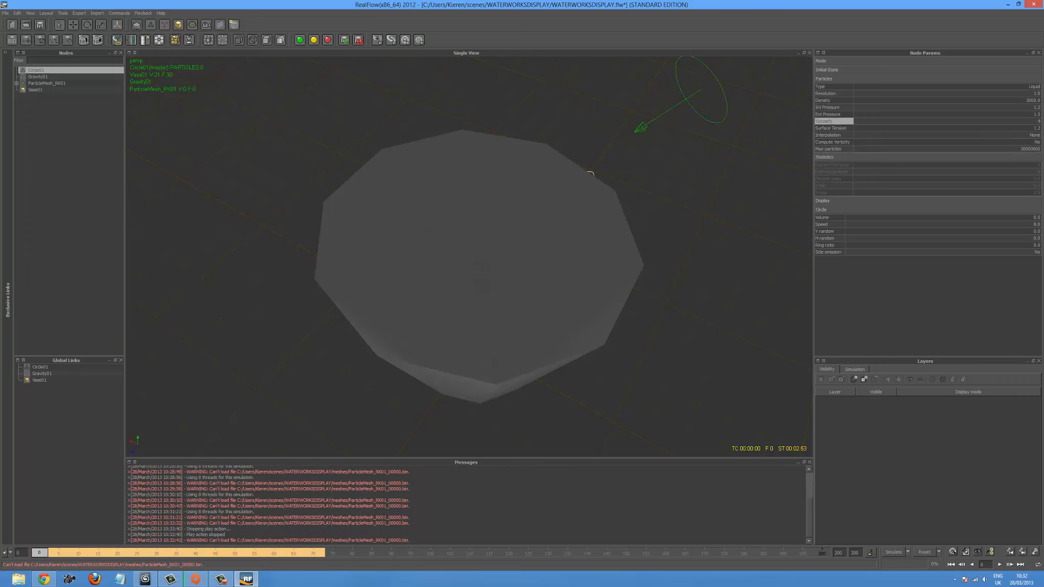
key(Return)
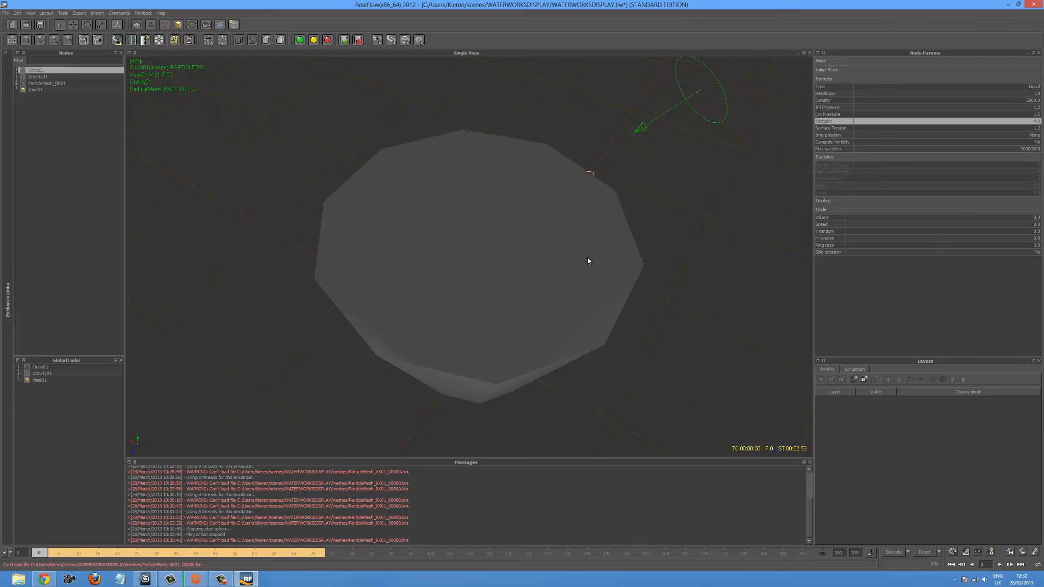
- Try to select the circle emitter in the view at frame 49, and reset the simulation, discarding all cached data
drag(68, 554, 228, 559)
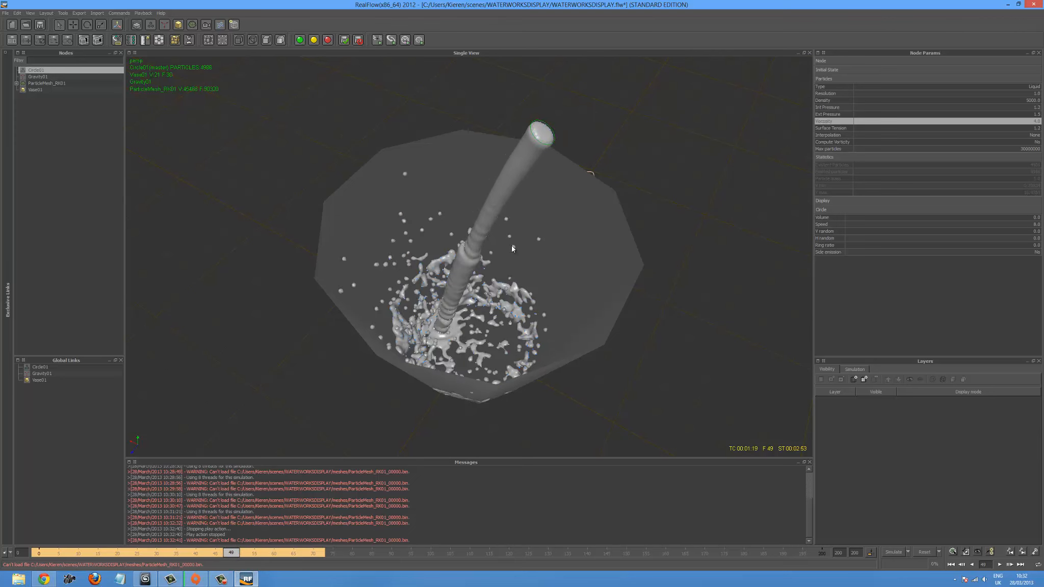
click(552, 134)
click(553, 133)
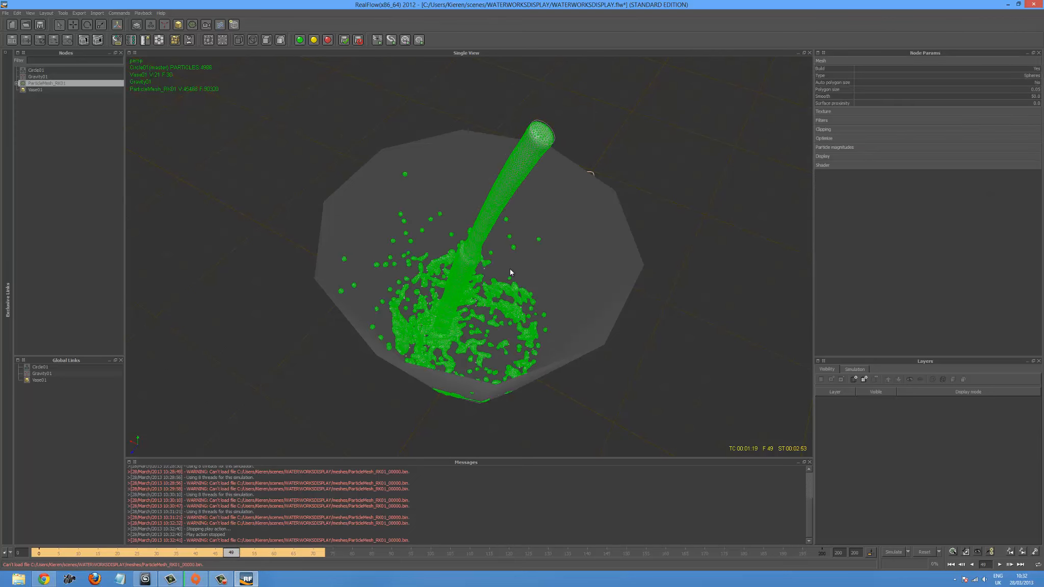
click(549, 127)
click(548, 127)
drag(527, 114, 590, 150)
click(500, 97)
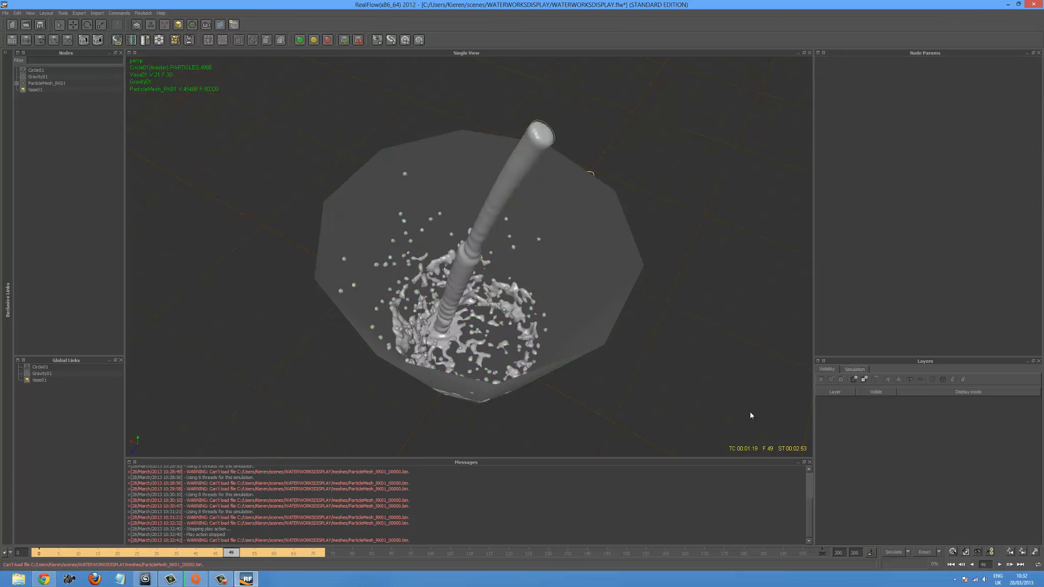
click(928, 554)
click(504, 290)
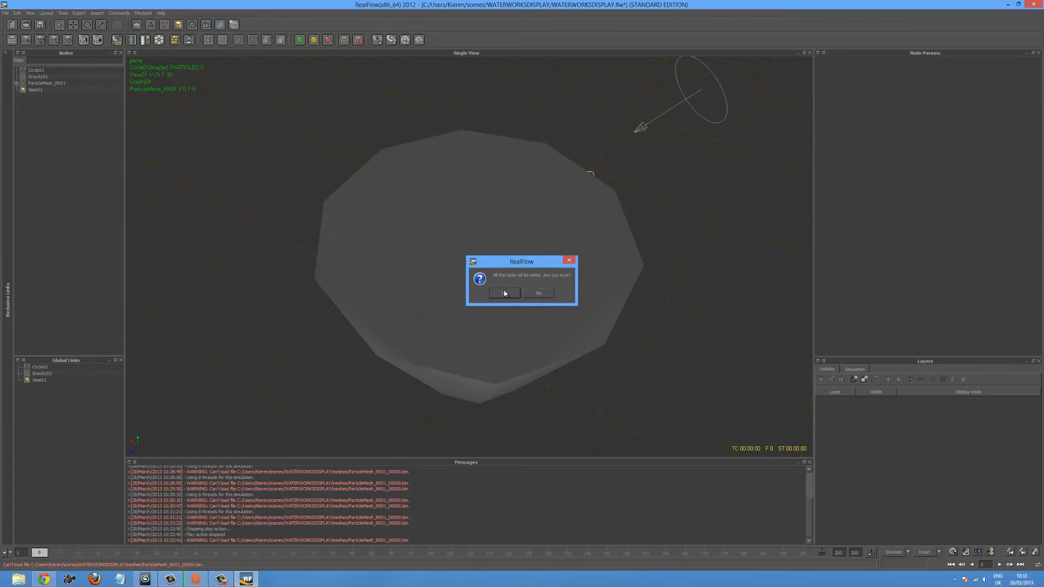
- Enlarge the circle emitter with the Scale tool at frame 59, and rescale it along its Z axis at frame 0
drag(46, 552, 273, 563)
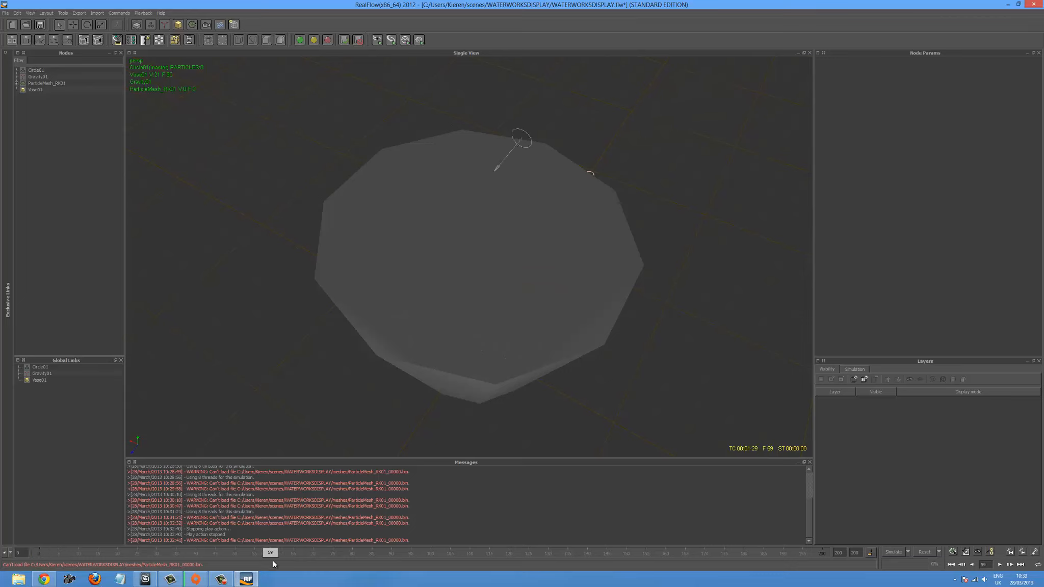
click(517, 133)
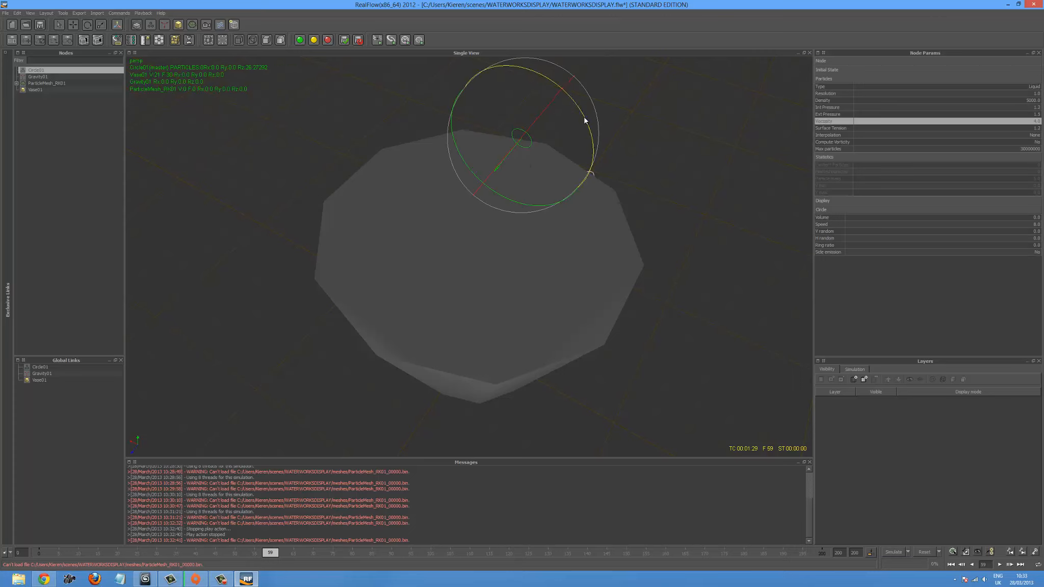
key(r)
drag(461, 98, 479, 210)
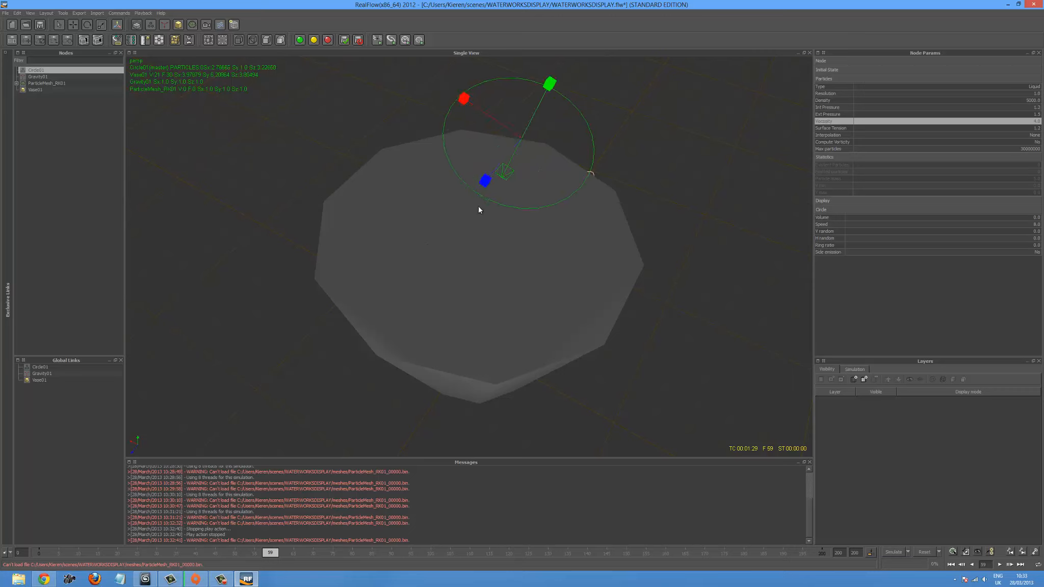
drag(273, 555, 2, 562)
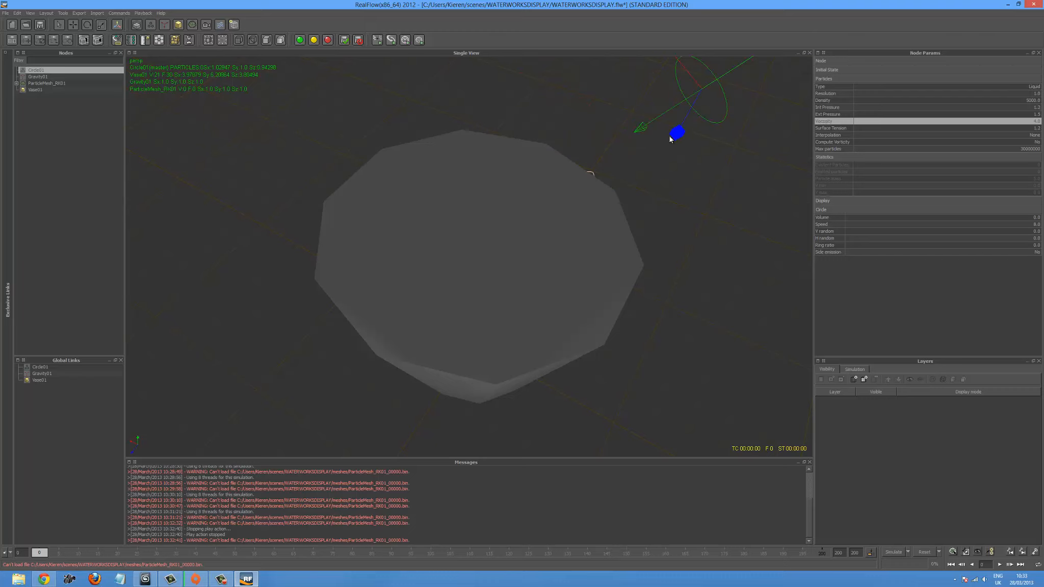
drag(671, 139, 698, 86)
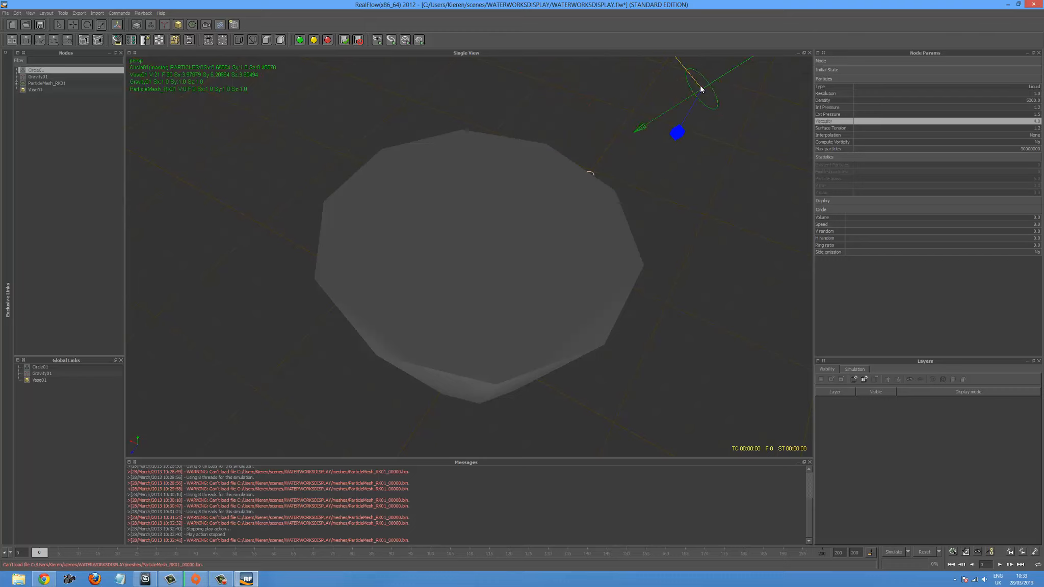
- Run the simulation with the resized emitter and examine the stream and splash at the vase's bottom from several angles
click(893, 552)
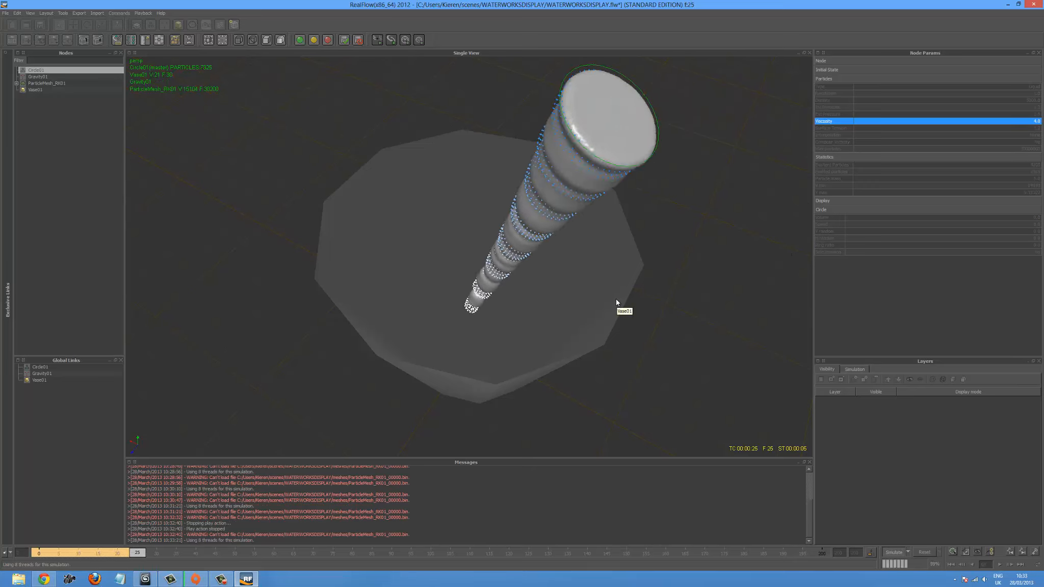
alt+drag(604, 309, 625, 300)
scroll(624, 300, up, 5)
alt+drag(553, 331, 482, 358)
scroll(509, 370, down, 4)
scroll(497, 405, up, 3)
alt+drag(497, 405, 500, 374)
scroll(517, 377, up, 3)
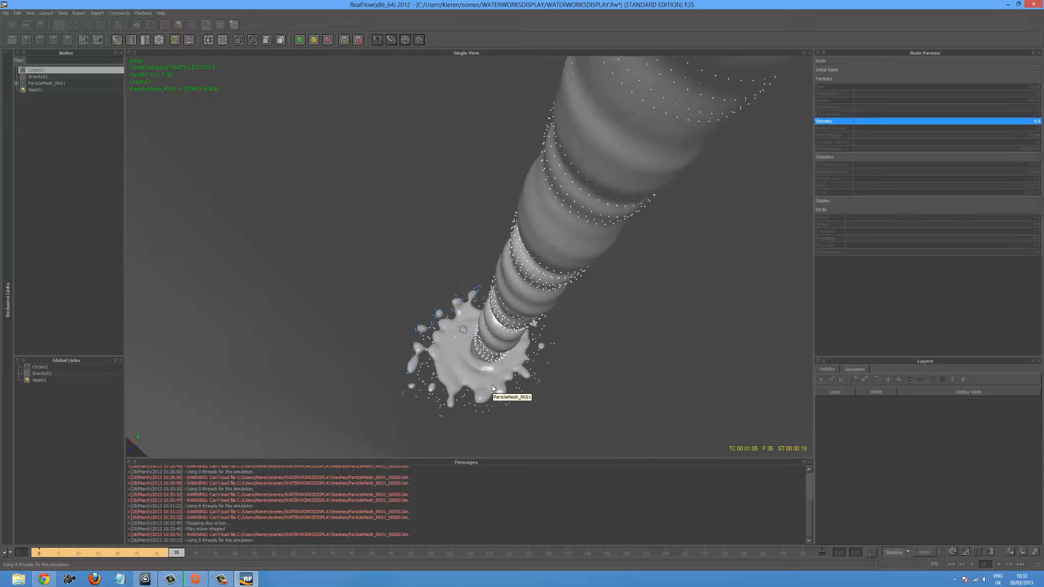
scroll(518, 358, up, 3)
alt+drag(531, 384, 493, 361)
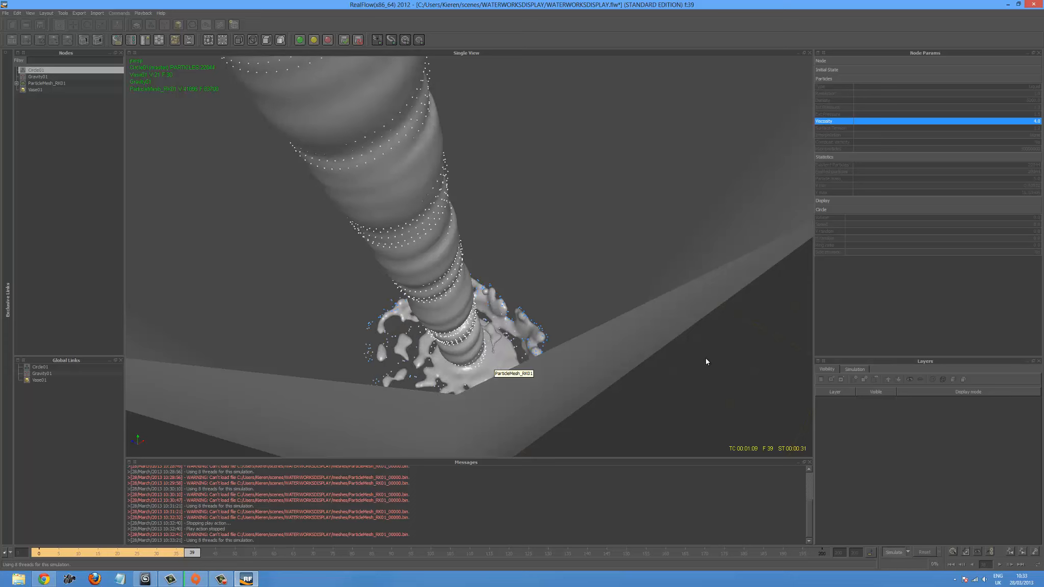
- Stop the simulation at frame 39, return to frame 0 and play back the cached pour up to frame 50
click(894, 552)
click(951, 565)
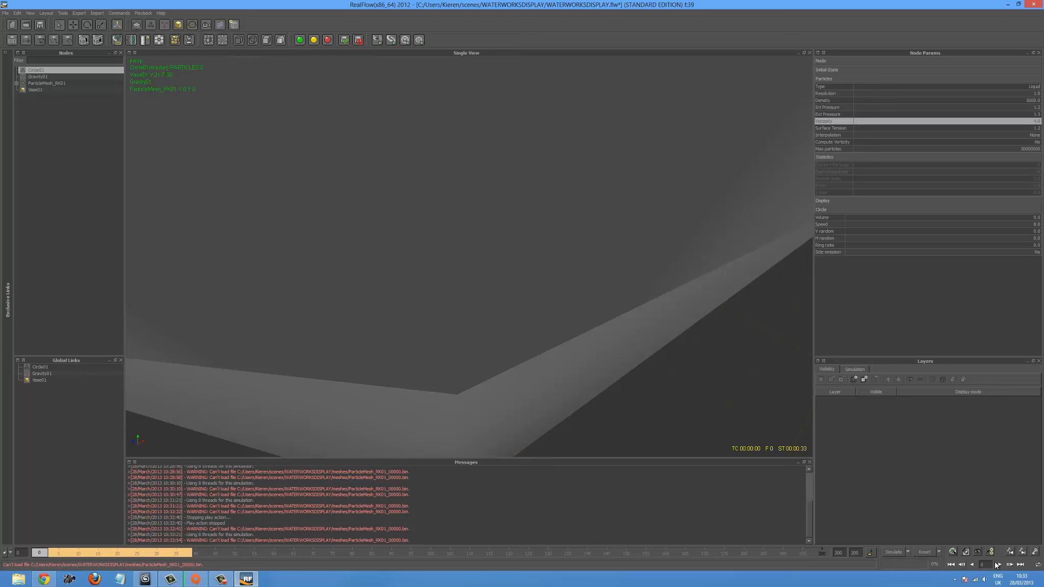
click(999, 564)
click(999, 566)
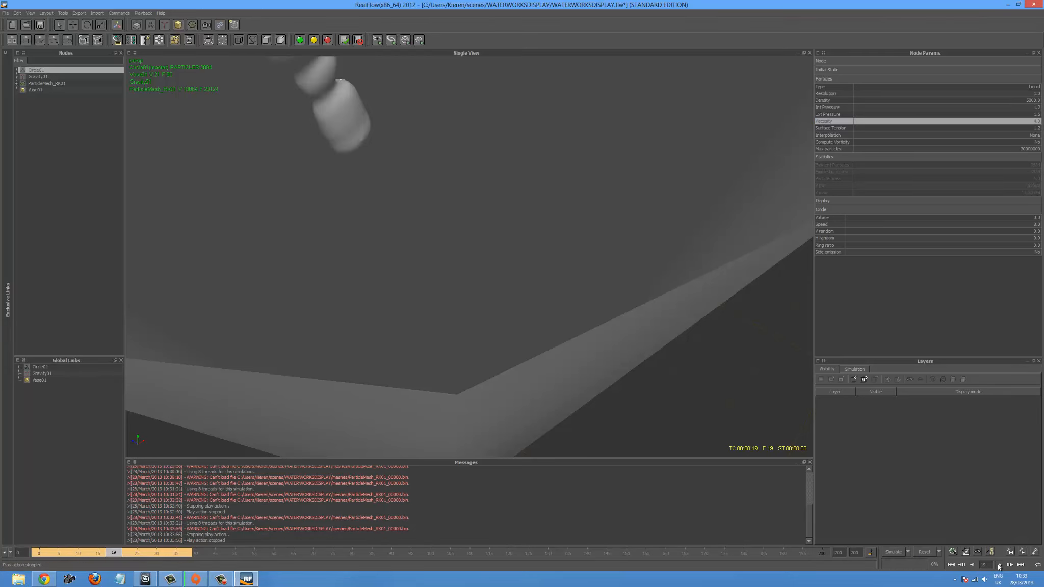
click(999, 565)
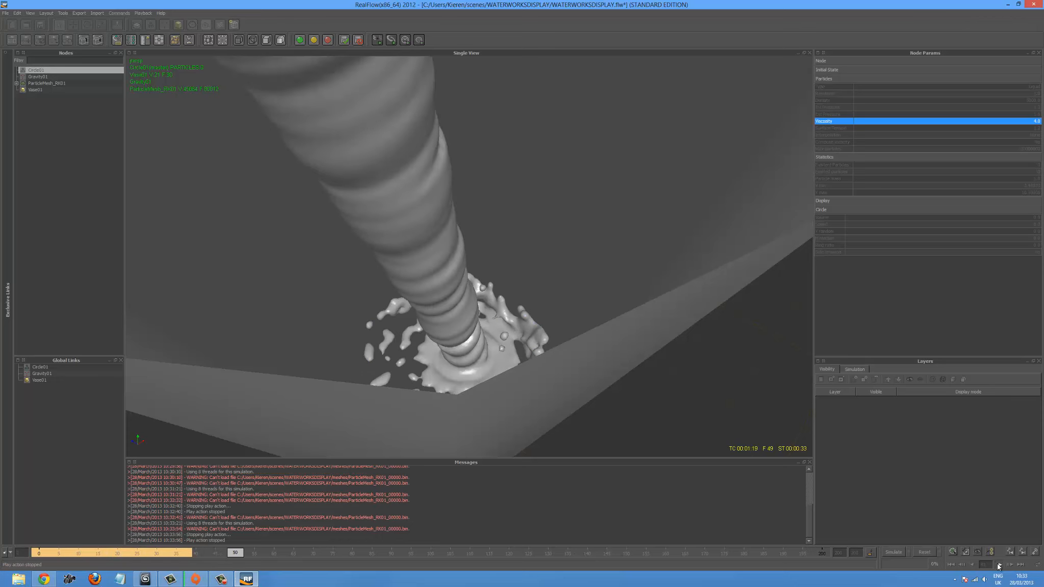
click(999, 566)
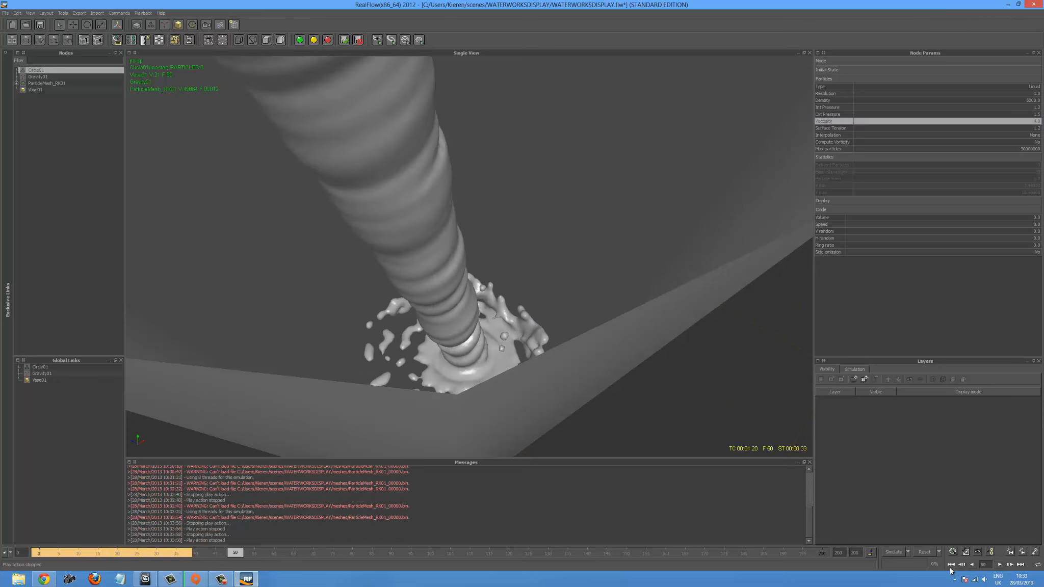
- Set the circle emitter's speed to 9 and its maximum number of particles to 40000000
click(1029, 225)
key(Return)
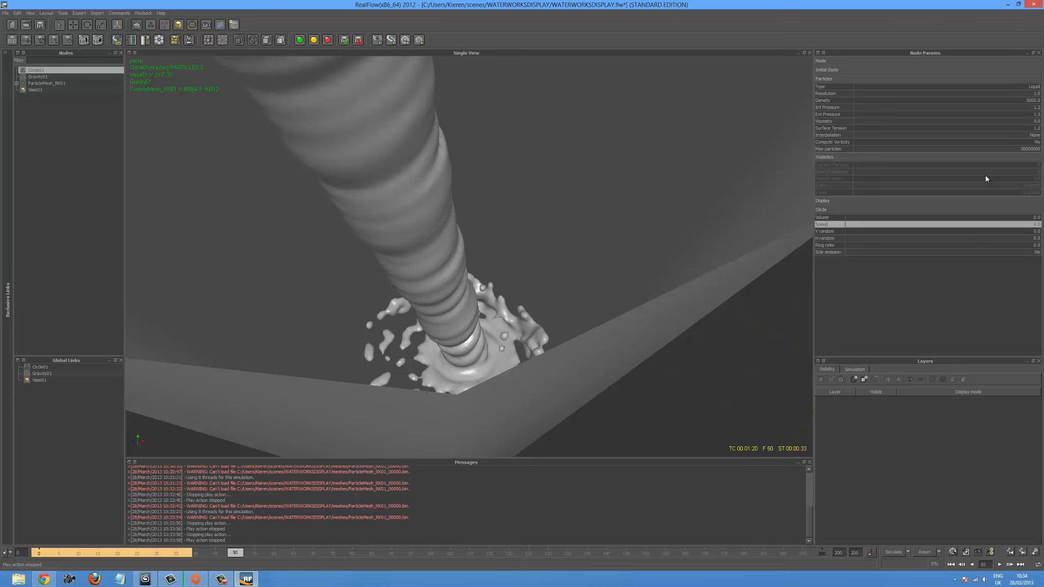
click(1024, 149)
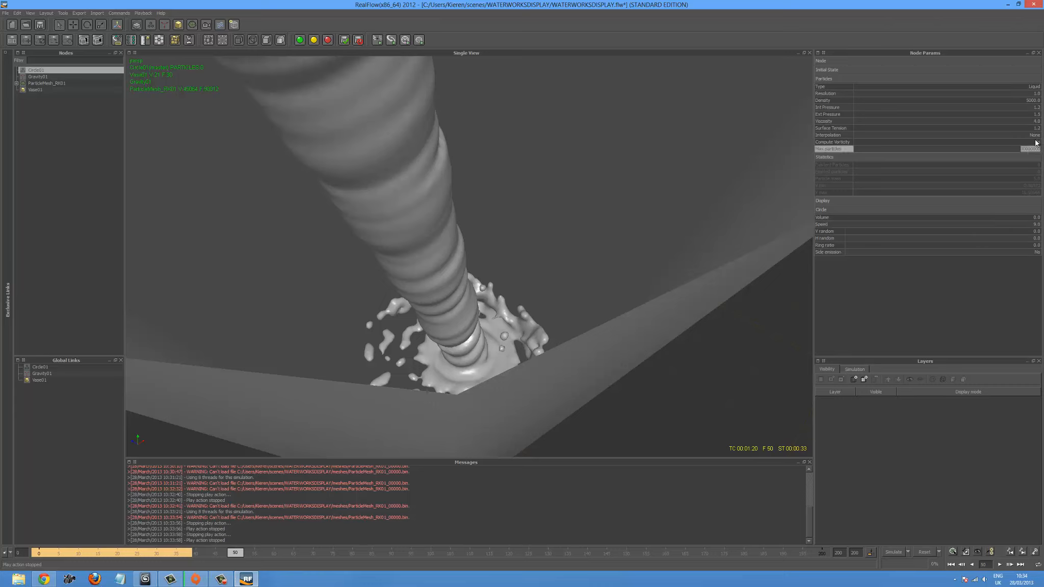
click(1022, 149)
- Set the circle emitter's density to 7000 and its viscosity to 3.2
click(1028, 101)
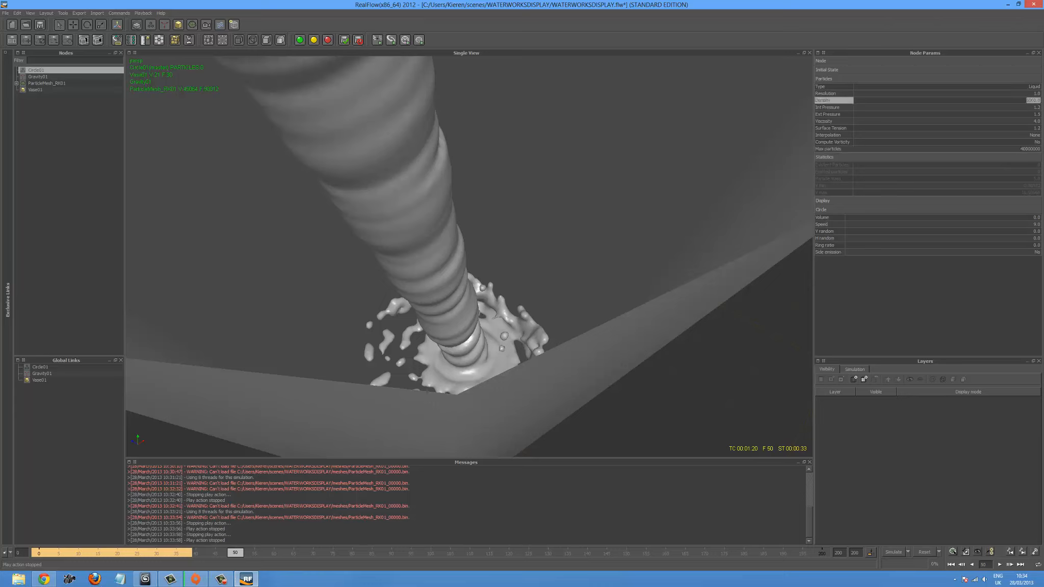
text(5000)
key(Return)
key(Return)
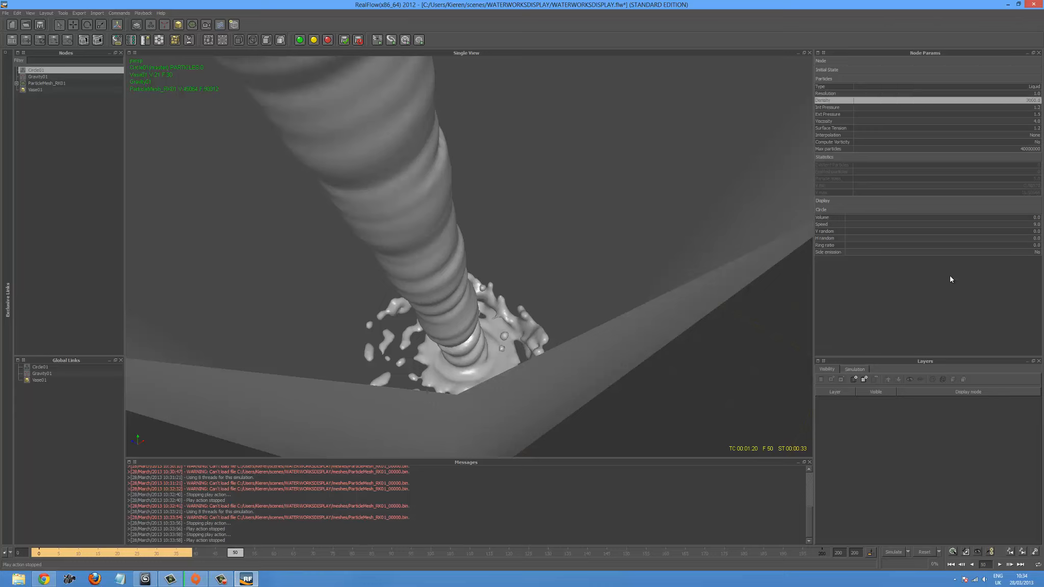
click(1034, 121)
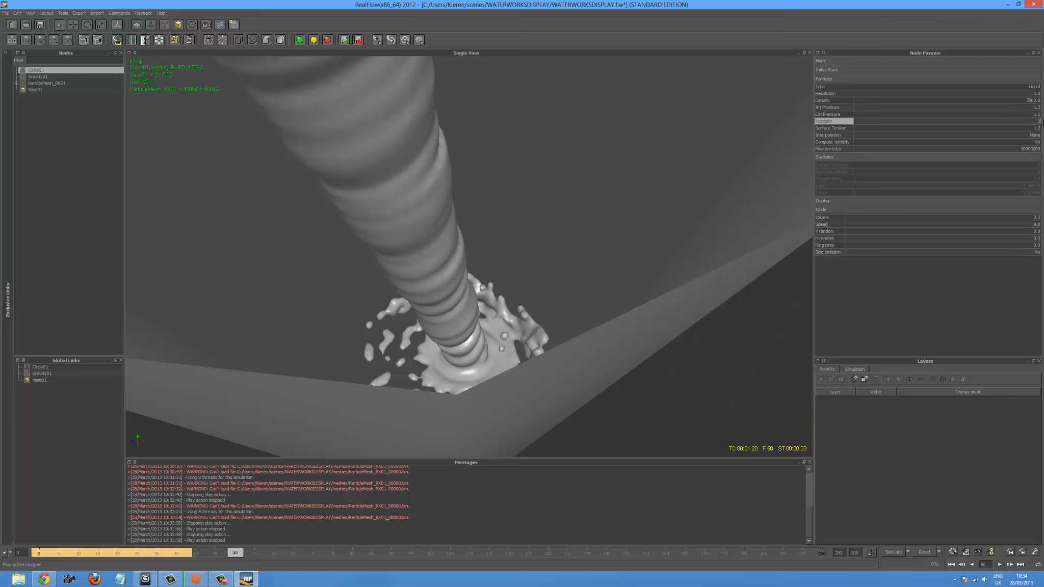
key(Return)
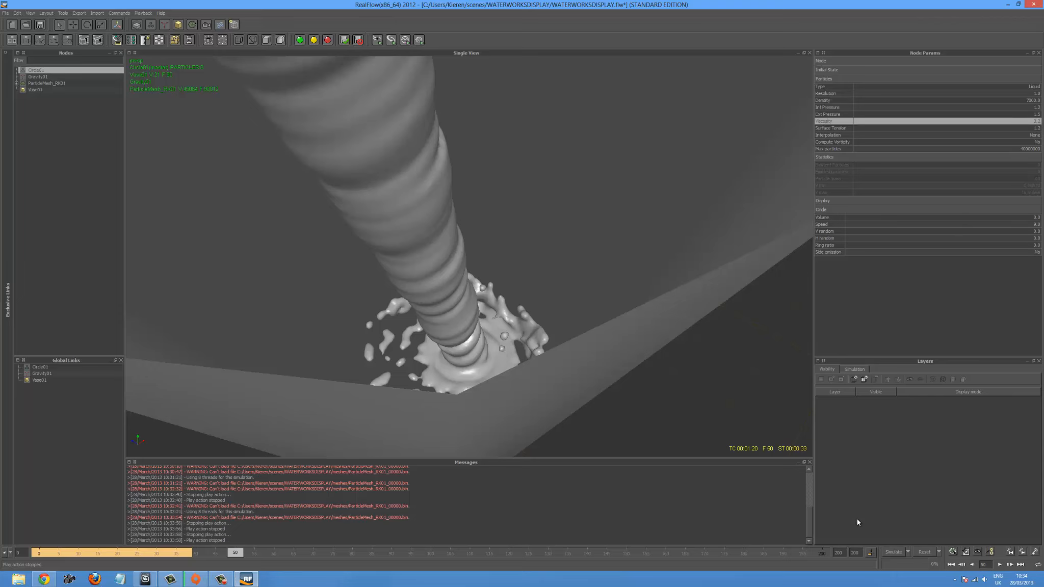
click(895, 553)
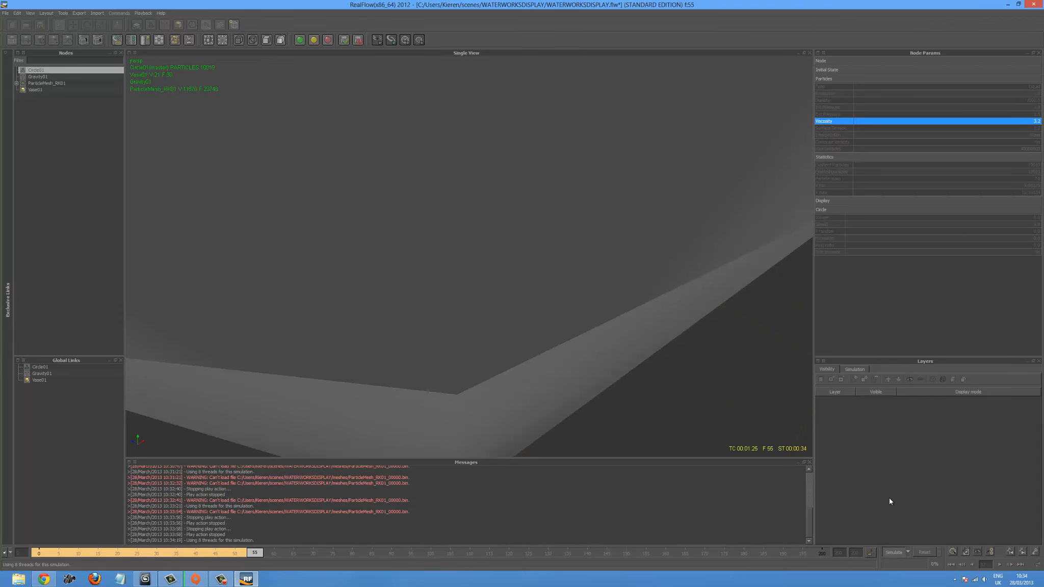
scroll(642, 353, down, 8)
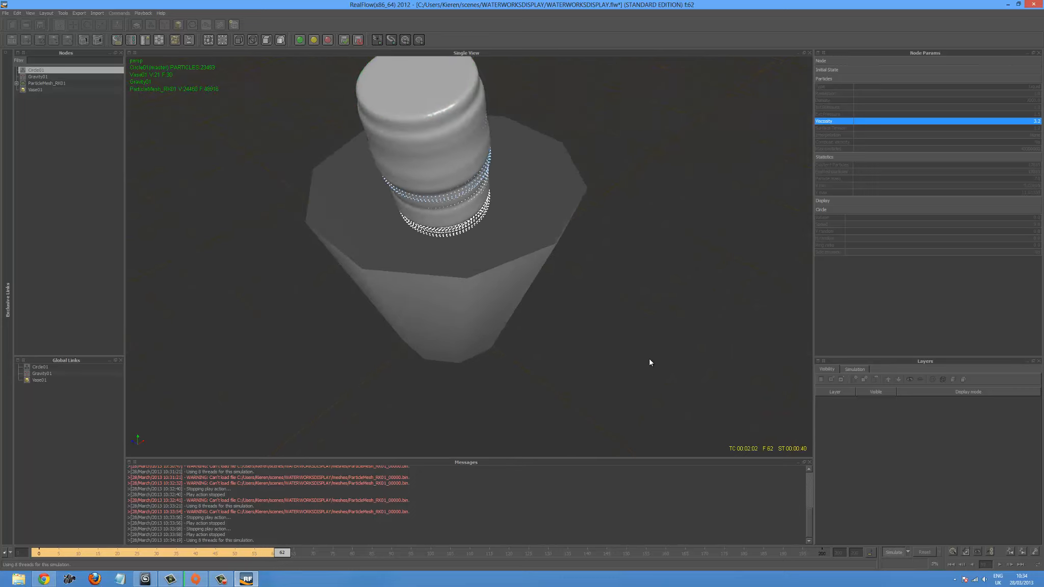
scroll(653, 356, up, 3)
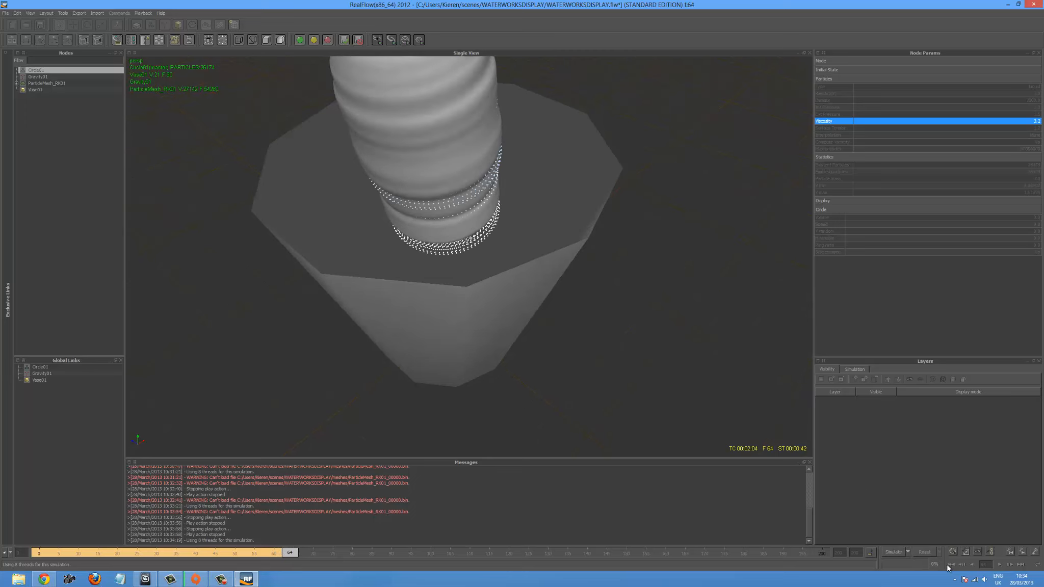
- Reset the simulation data, rerun the simulation from frame 0 and watch the liquid stream fall to the vase's bottom
click(923, 551)
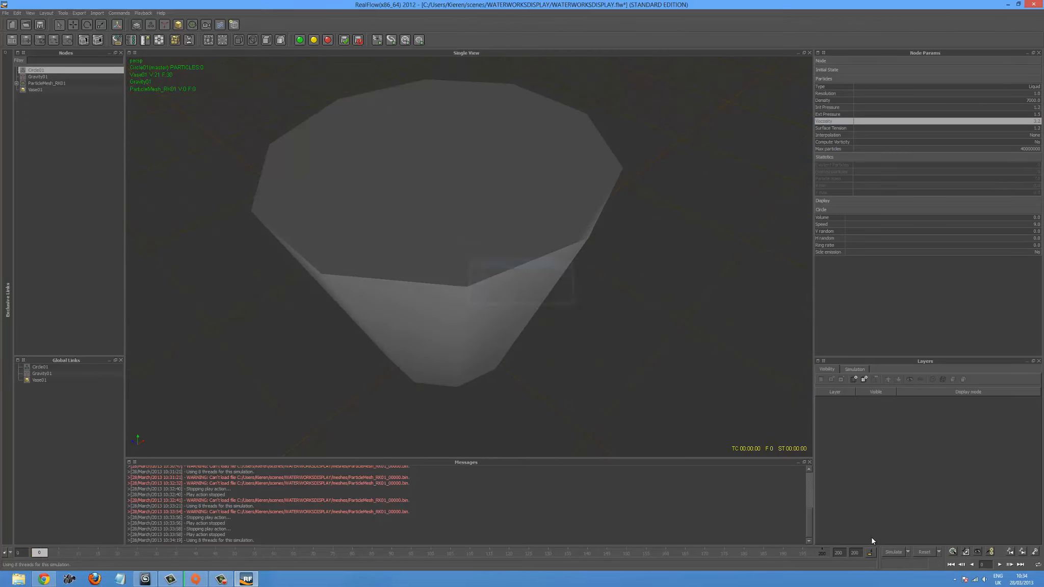
click(891, 552)
scroll(590, 319, down, 3)
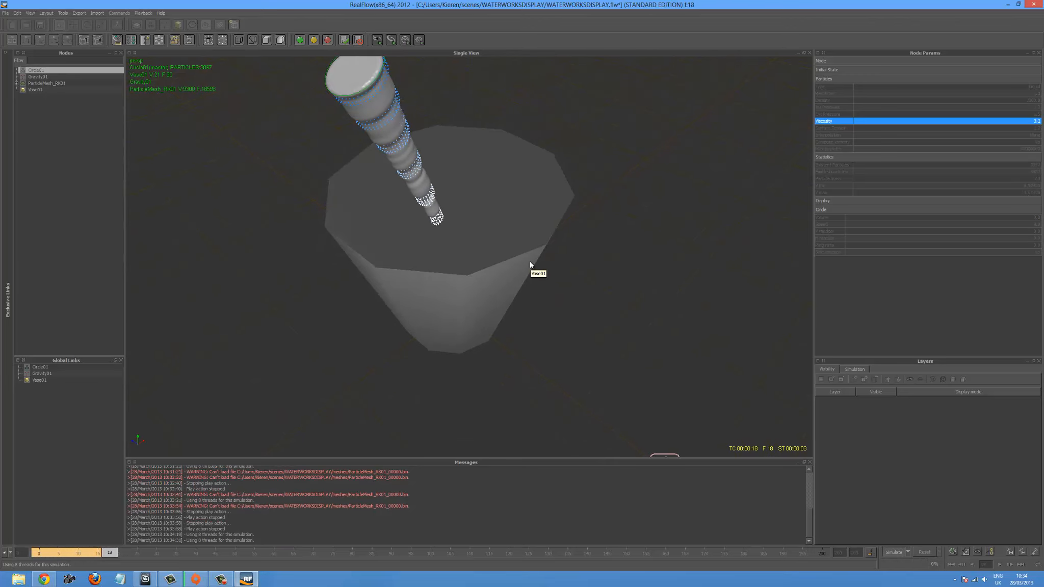
scroll(530, 264, up, 2)
scroll(526, 263, up, 2)
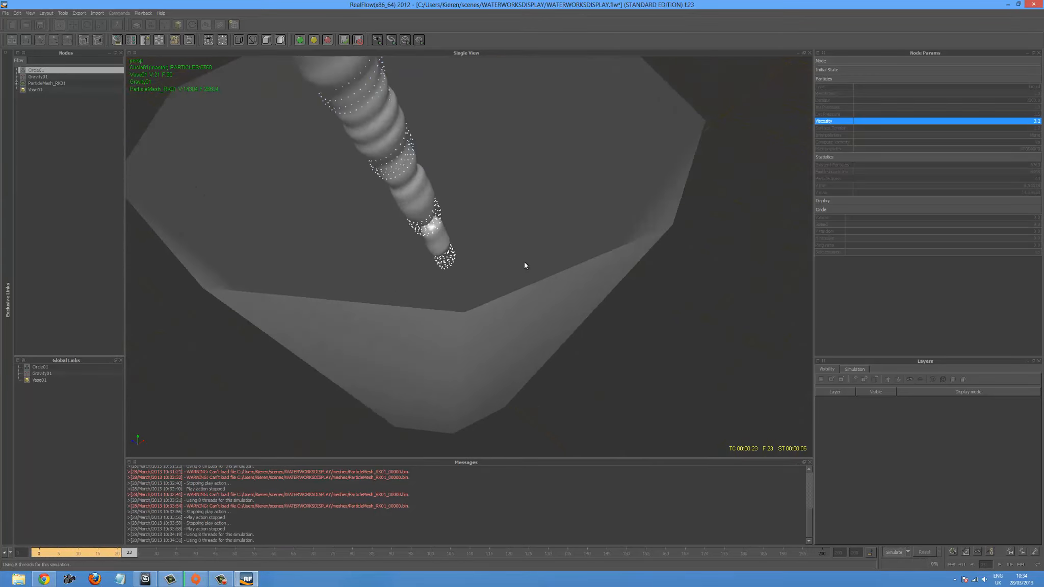
alt+drag(536, 272, 503, 267)
scroll(472, 255, down, 3)
scroll(472, 253, down, 2)
scroll(511, 244, up, 2)
scroll(511, 244, up, 2)
scroll(500, 247, up, 3)
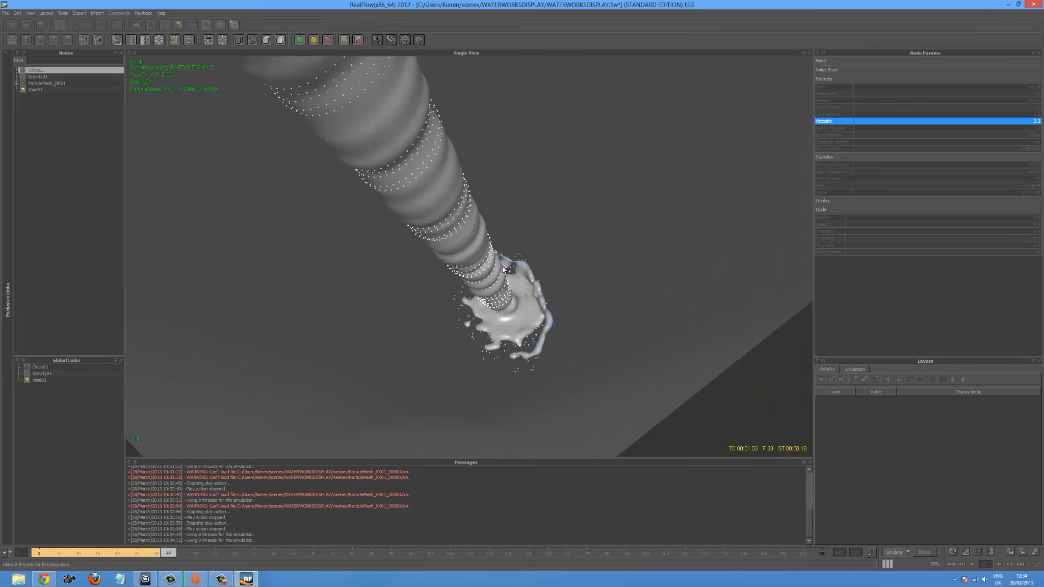
- Examine the spreading splash inside the vase from several angles and distances while the simulation keeps running
alt+drag(525, 260, 499, 323)
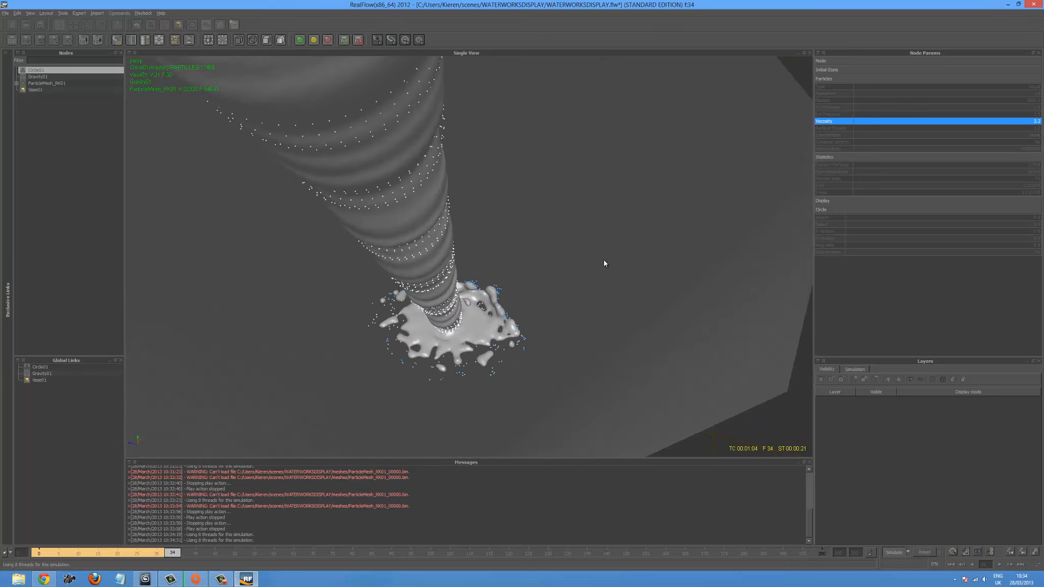
alt+drag(604, 263, 561, 269)
alt+right_drag(583, 266, 540, 296)
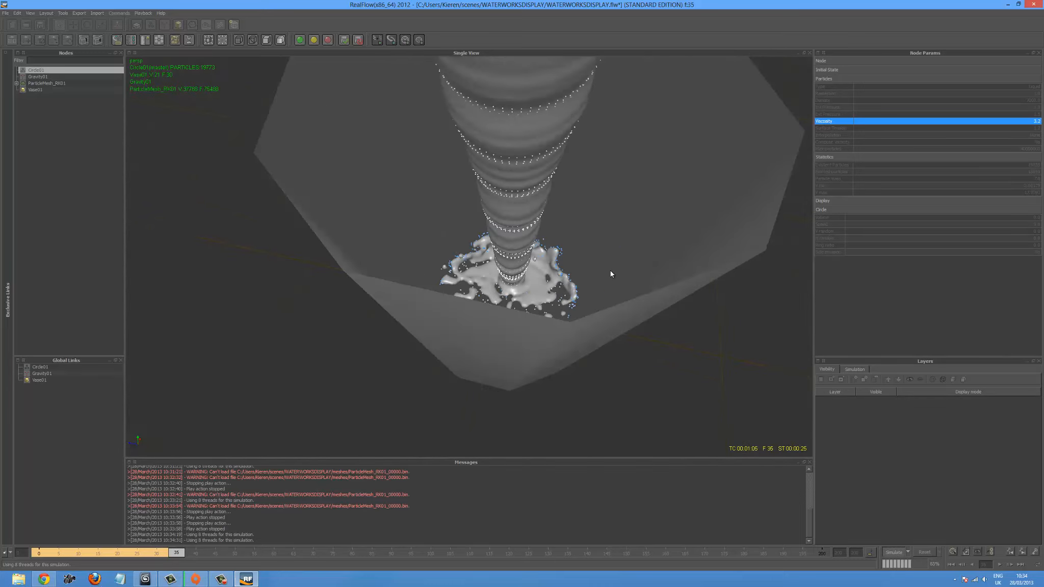
alt+drag(610, 270, 574, 283)
alt+right_drag(559, 284, 546, 257)
alt+drag(546, 260, 561, 300)
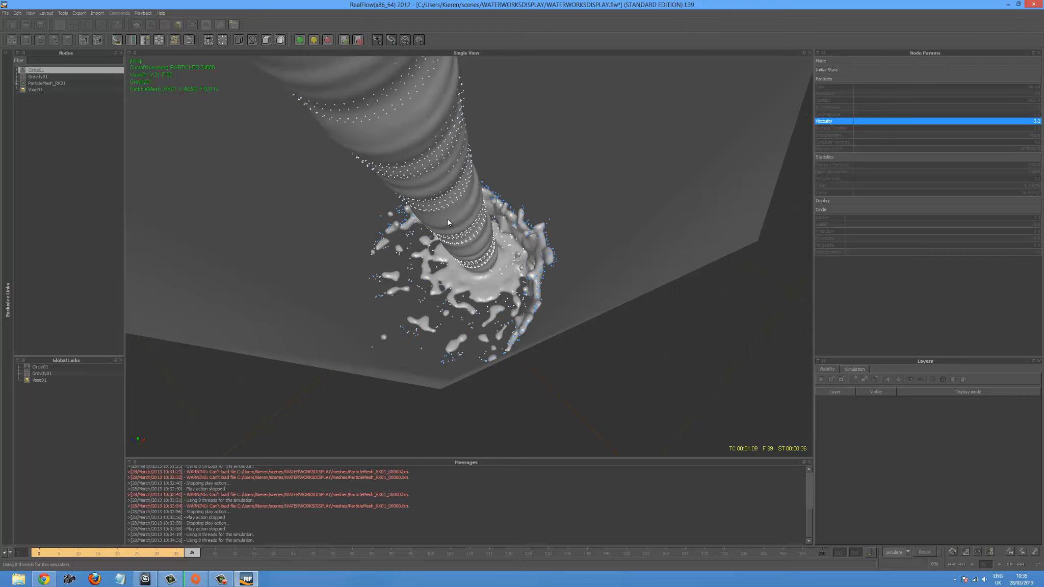
scroll(464, 252, down, 5)
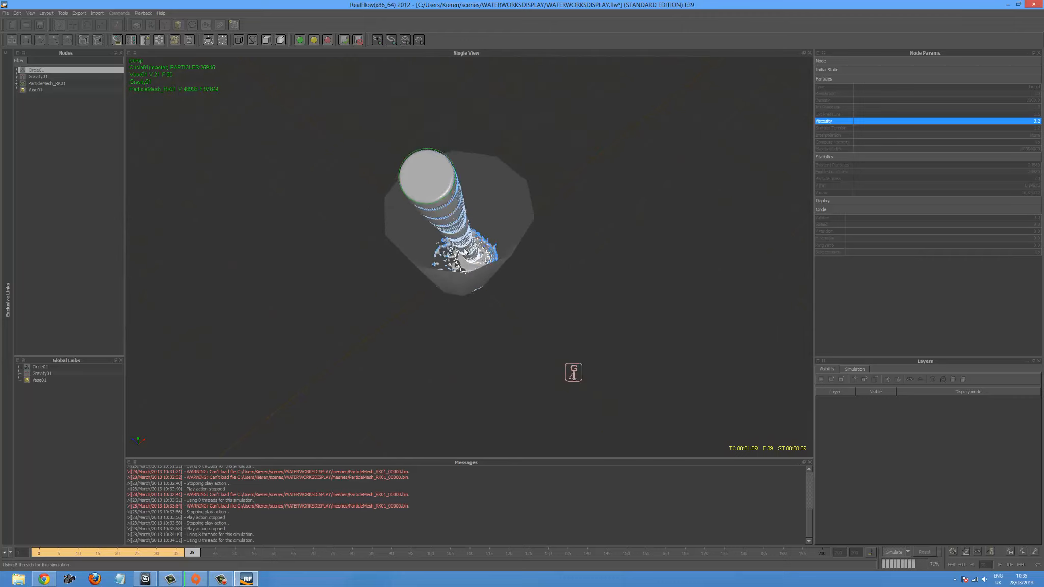
scroll(465, 251, up, 3)
alt+drag(466, 251, 525, 296)
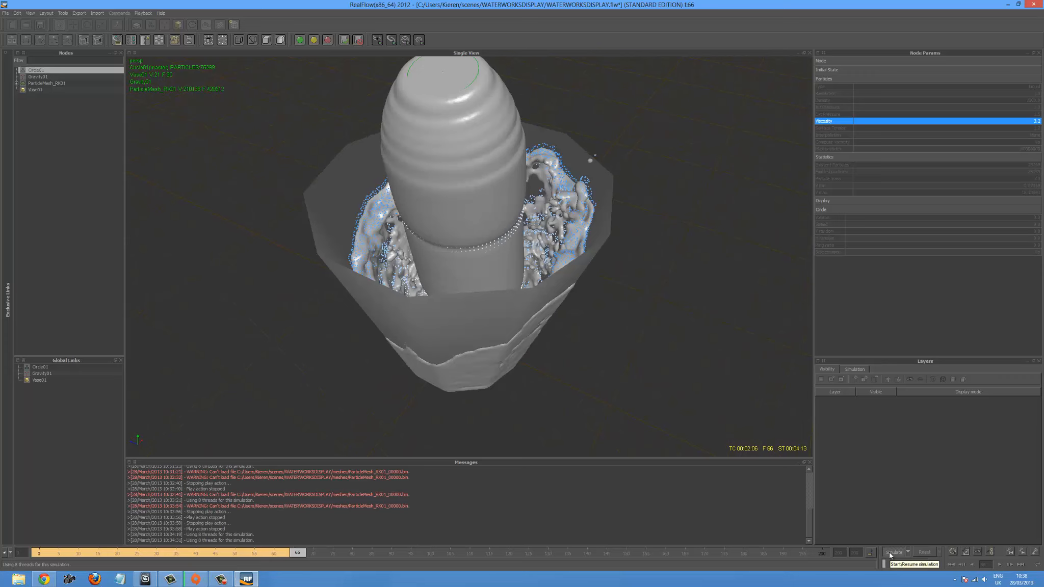
- Stop the simulation, return to frame 0 and scrub through the cached liquid result to frame 44
click(892, 553)
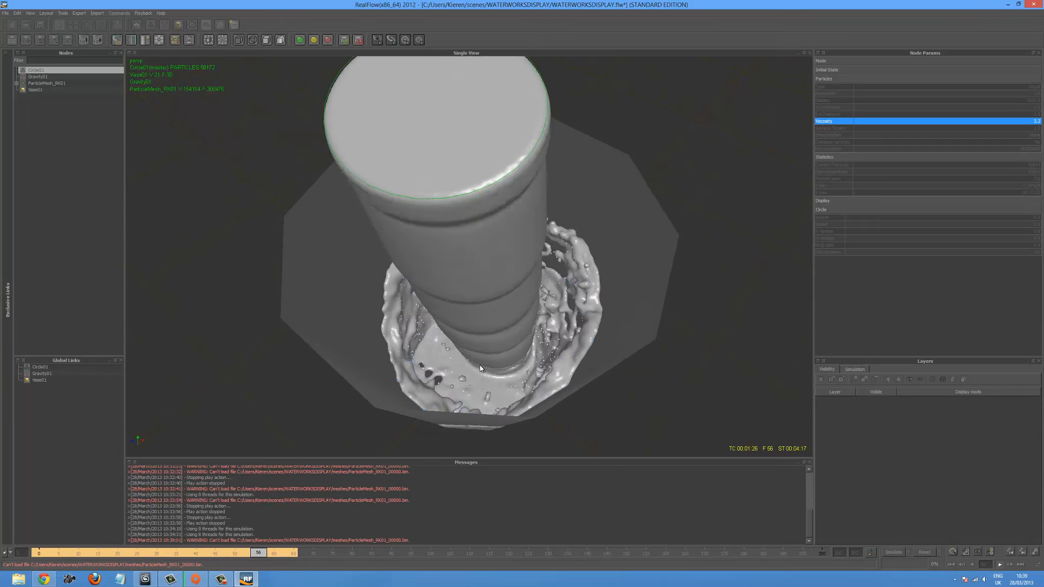
click(1000, 565)
click(950, 564)
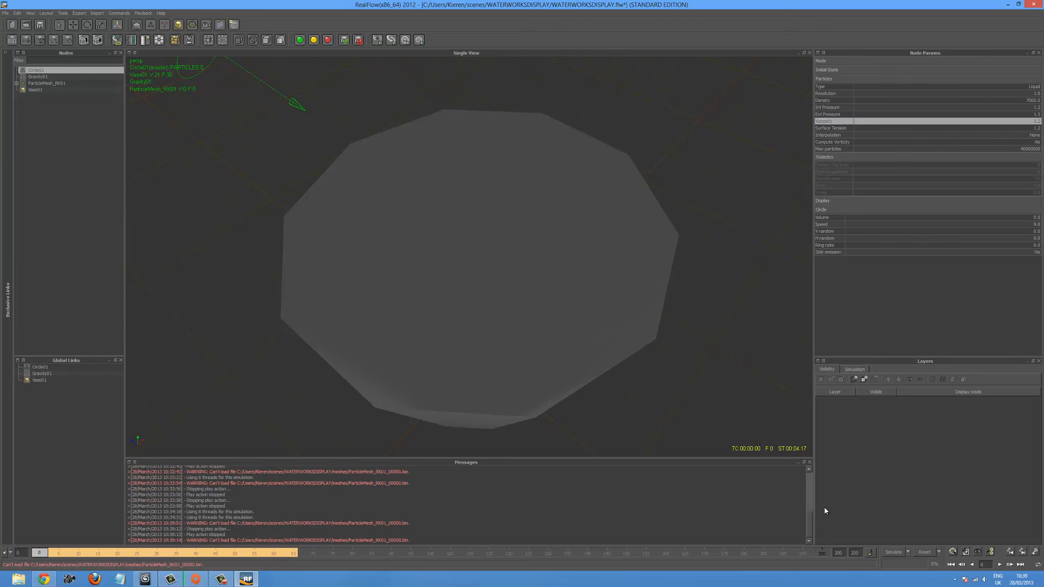
mouse_move(137, 554)
mouse_down()
mouse_move(266, 553)
mouse_move(122, 554)
mouse_move(215, 553)
mouse_up()
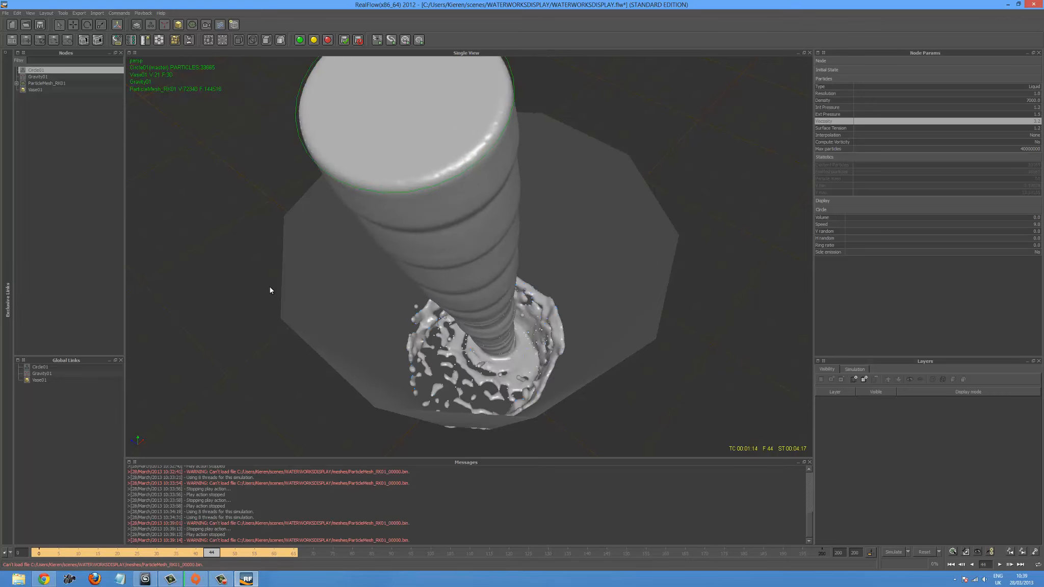
- Export all of the scene's simulation data and scrub the timeline to frame 63
click(6, 15)
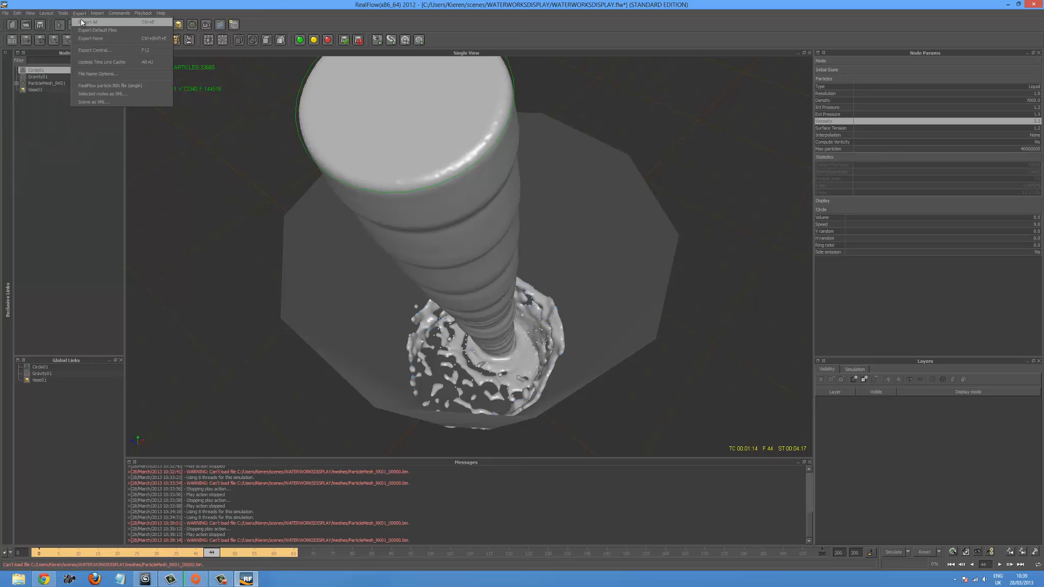
click(82, 23)
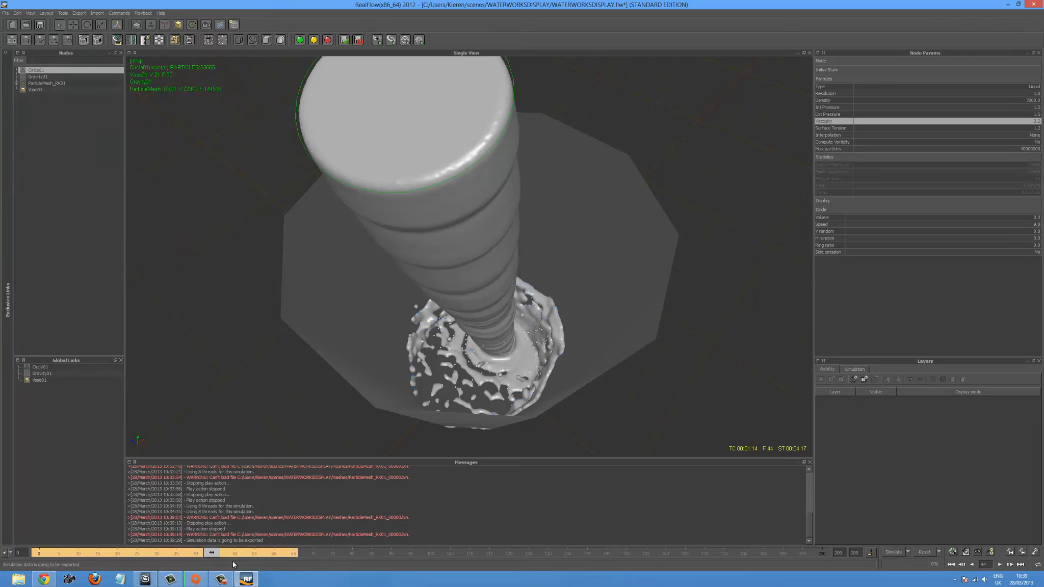
drag(215, 554, 287, 551)
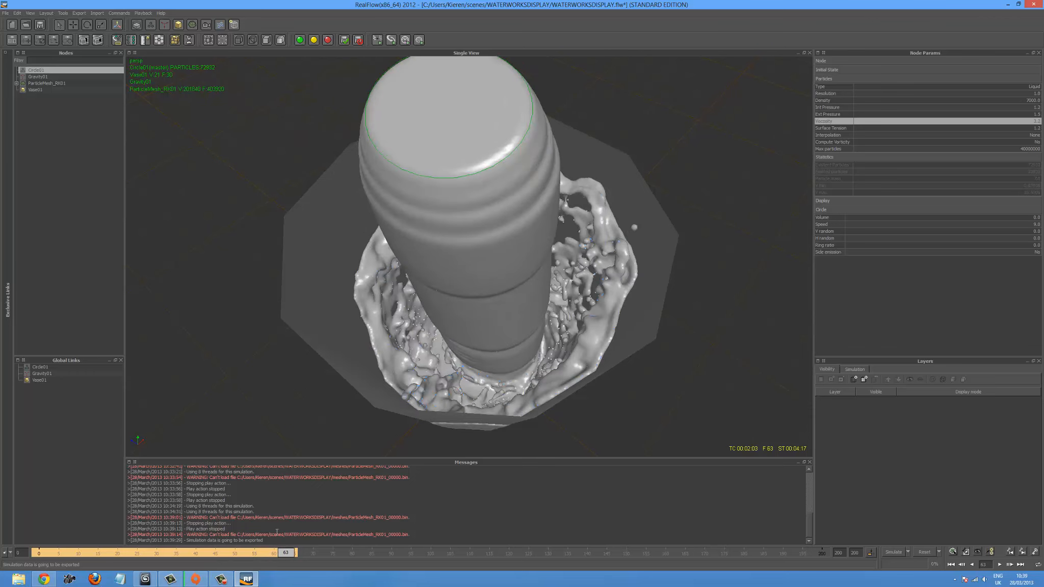
- Open the single-file RealFlow particle export and check which file types it offers
click(81, 13)
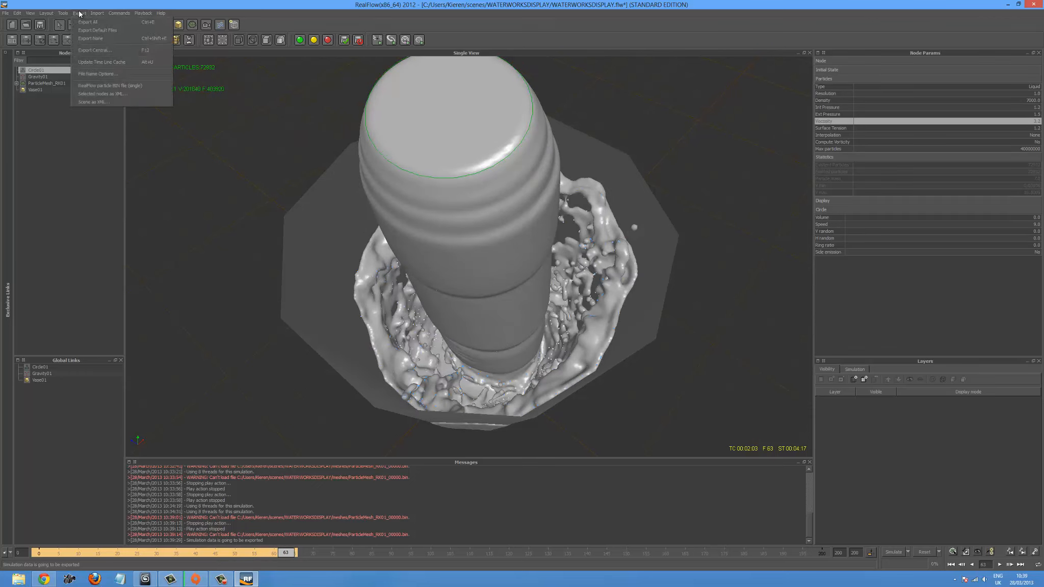
click(80, 13)
click(76, 13)
click(102, 87)
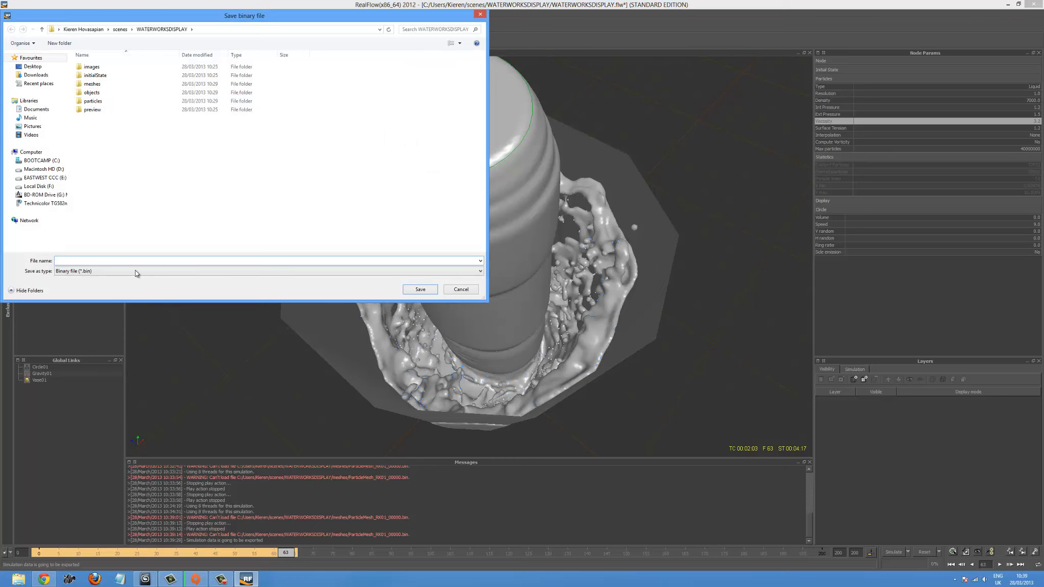
click(135, 271)
click(136, 271)
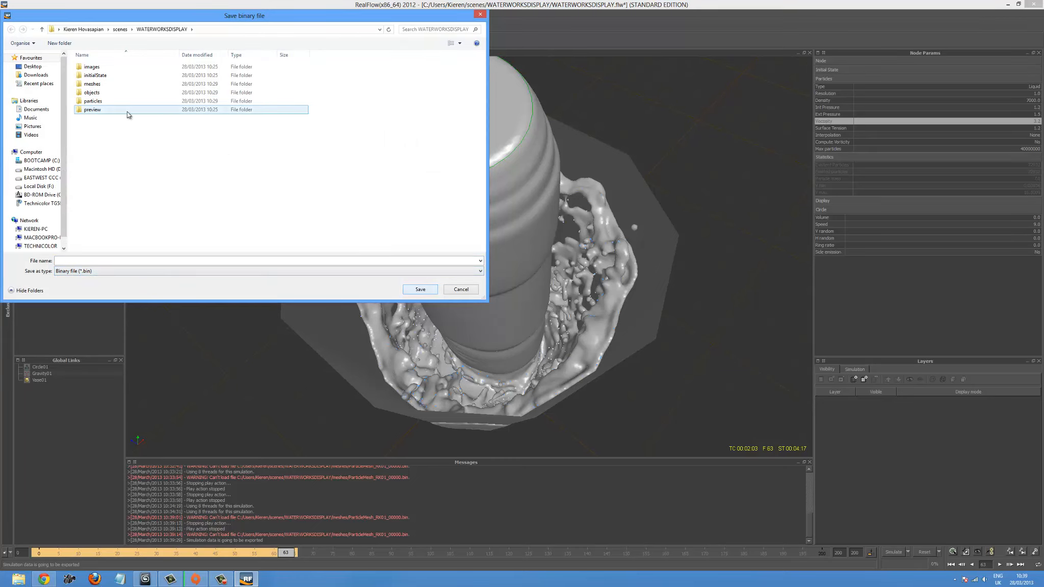
- Inspect the project's objects and meshes folders for the saved particle mesh sequence, widening the file type column, and cancel the export
drag(149, 20, 367, 100)
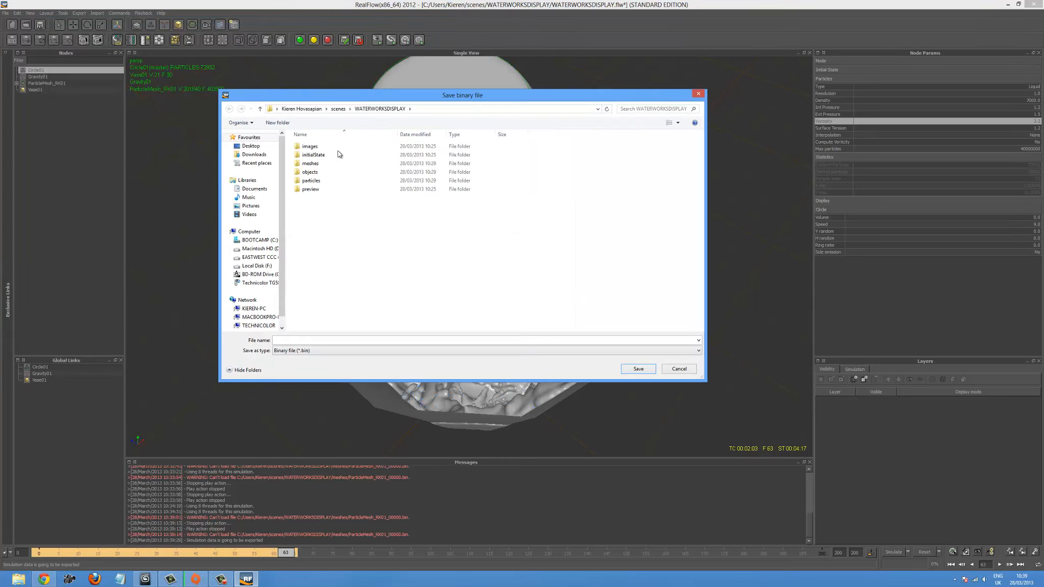
double_click(311, 172)
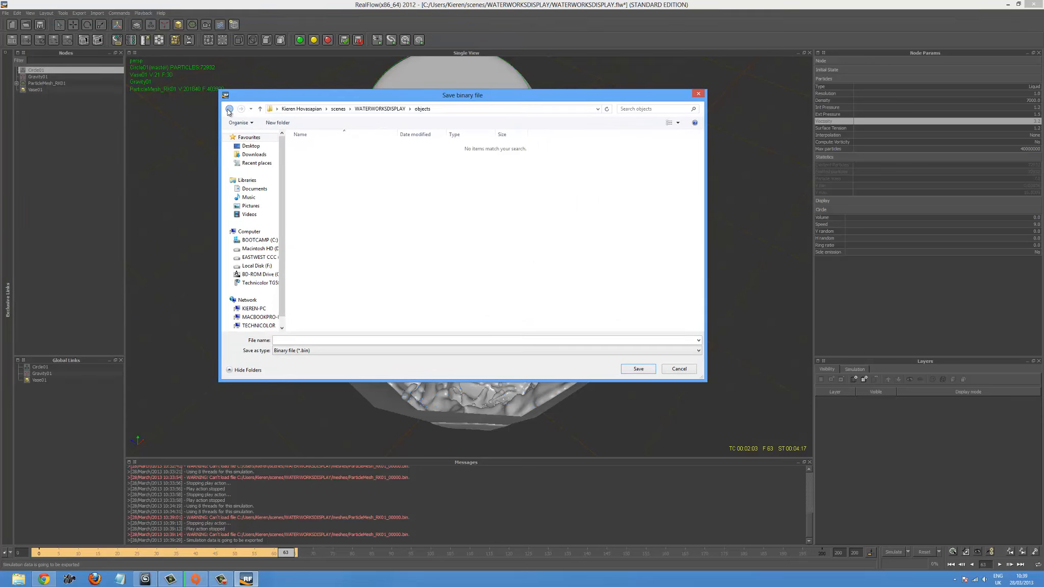
click(228, 110)
double_click(326, 164)
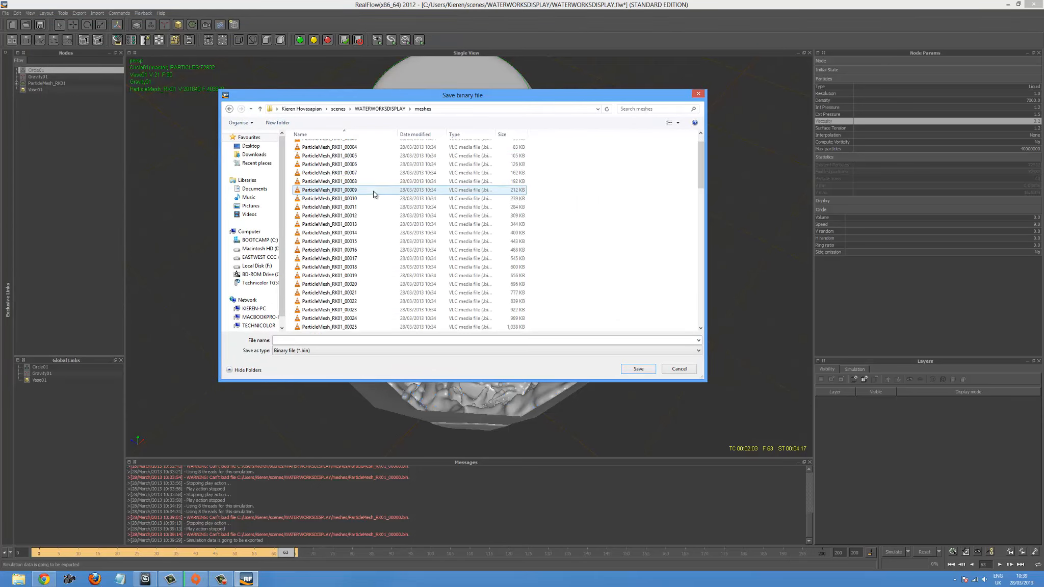
scroll(525, 153, up, 1)
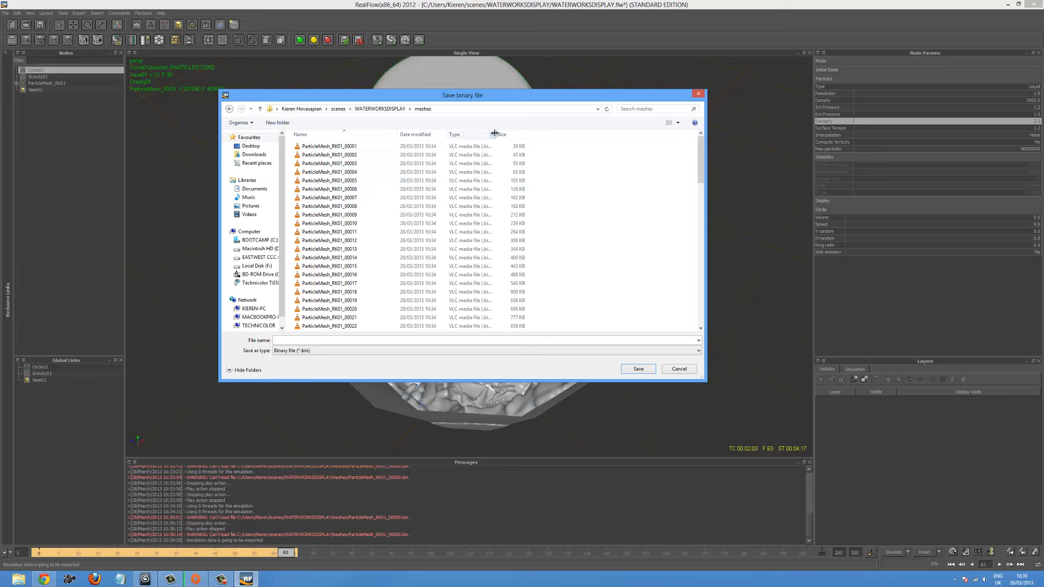
drag(494, 133, 562, 134)
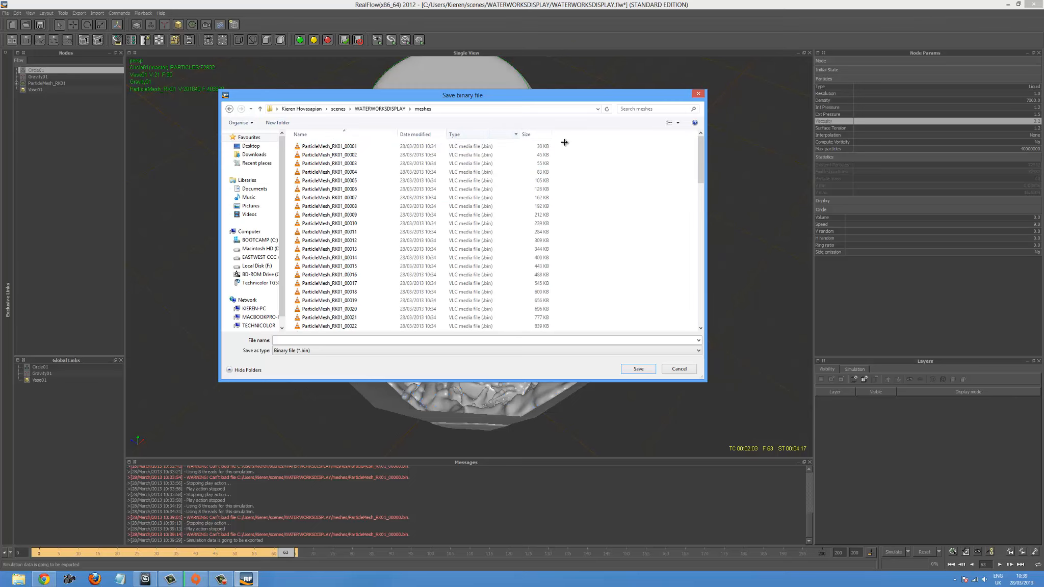
click(678, 369)
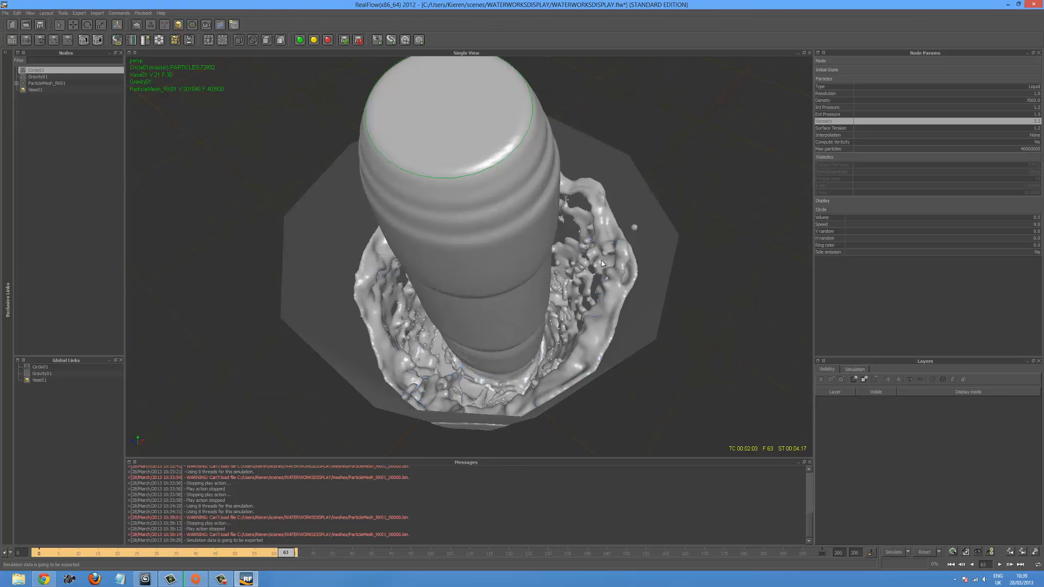